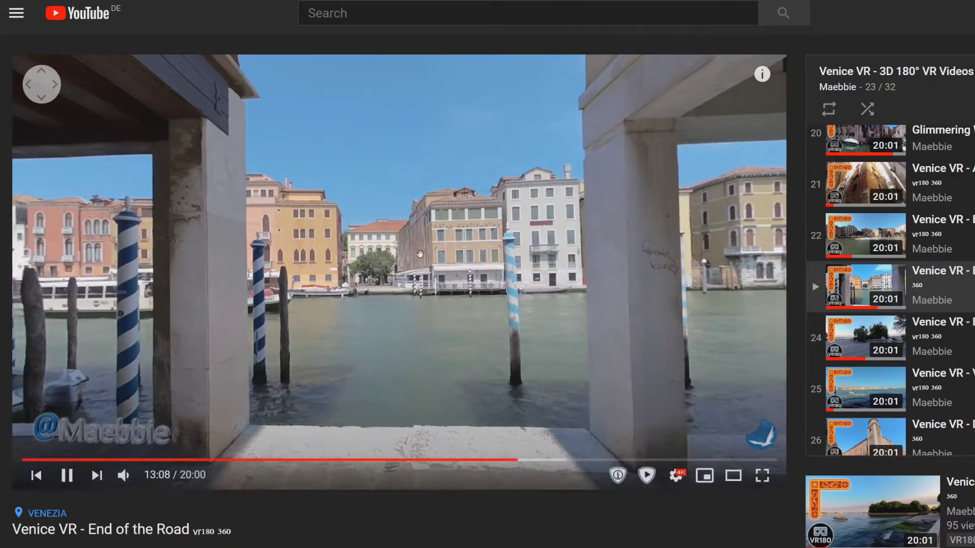
# Pan the view of the Venice VR180 video to look around the scene.
pyautogui.moveTo(402, 290); pyautogui.dragTo(635, 222)
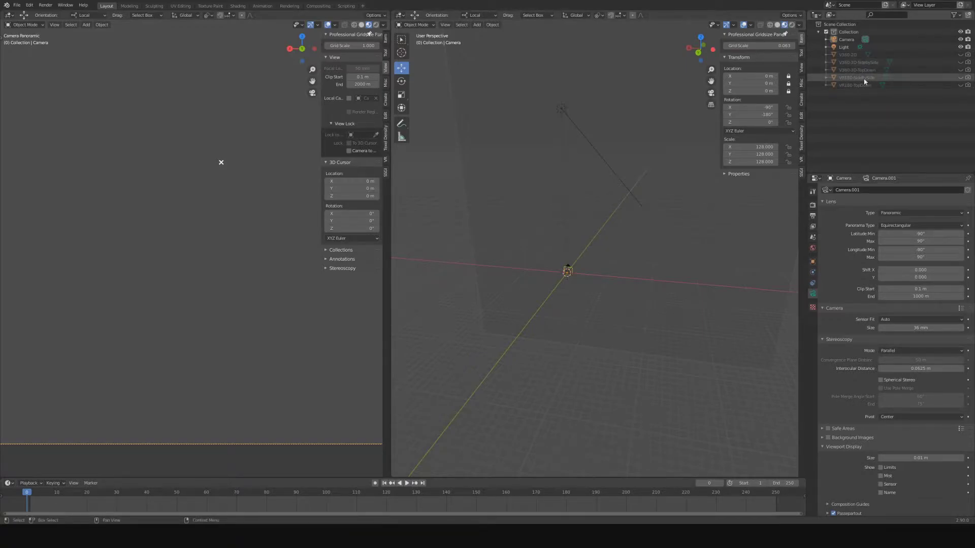
# Make the VR180-SideBySide background object visible and check it in the perspective viewport with solid and material preview shading.
pyautogui.click(960, 78)
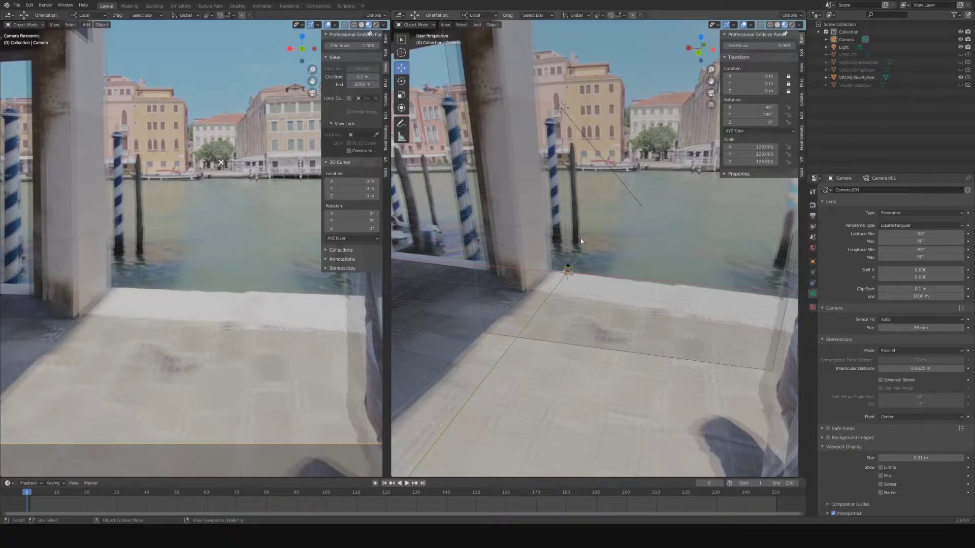
pyautogui.hotkey('shift', '`')
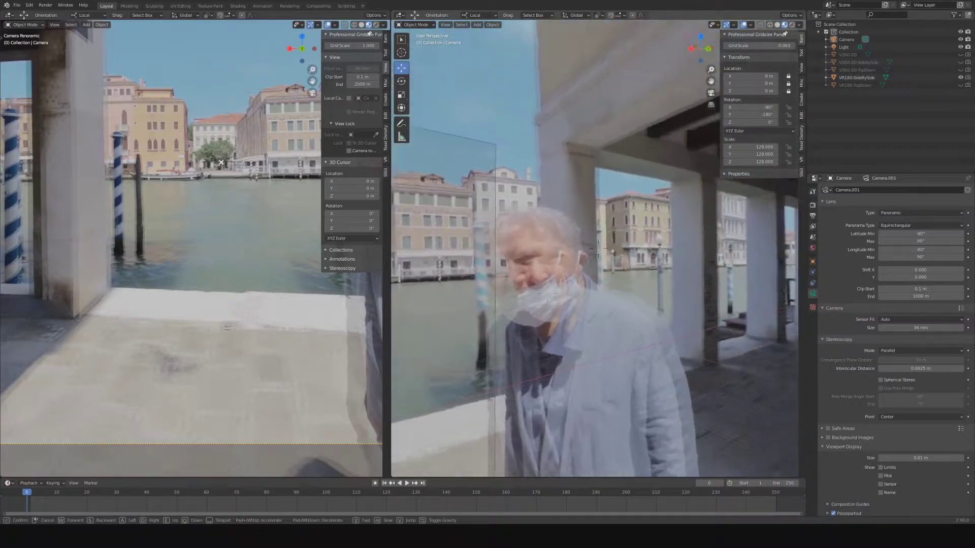
pyautogui.click(599, 248)
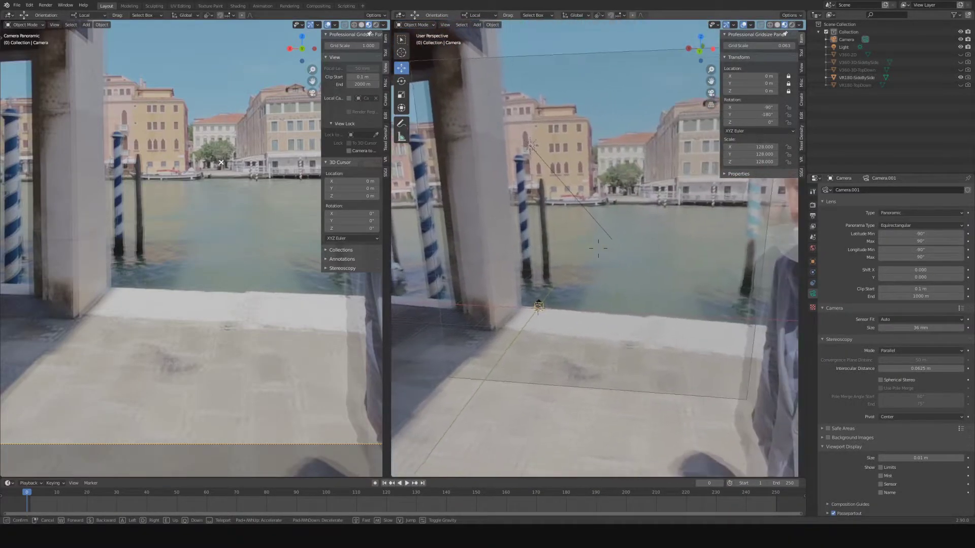
pyautogui.click(777, 24)
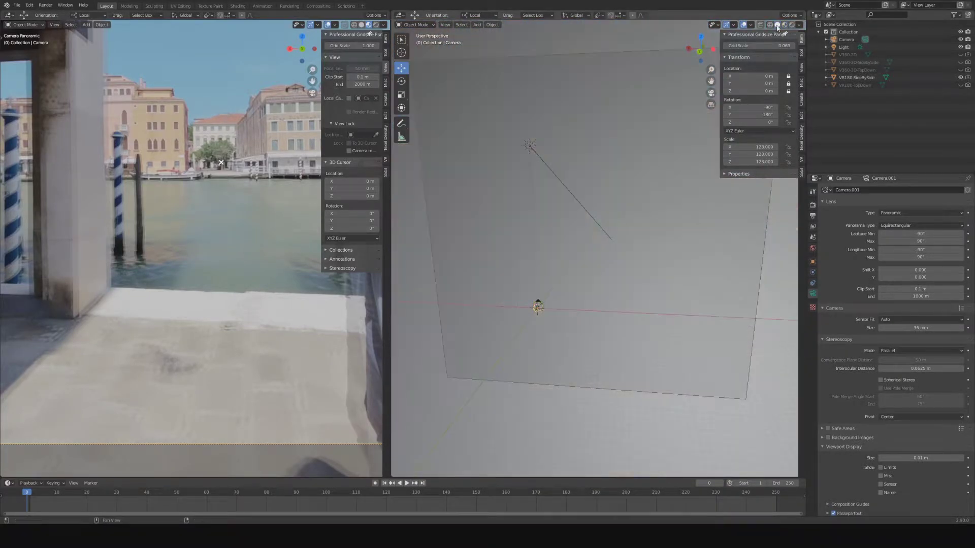
pyautogui.click(784, 24)
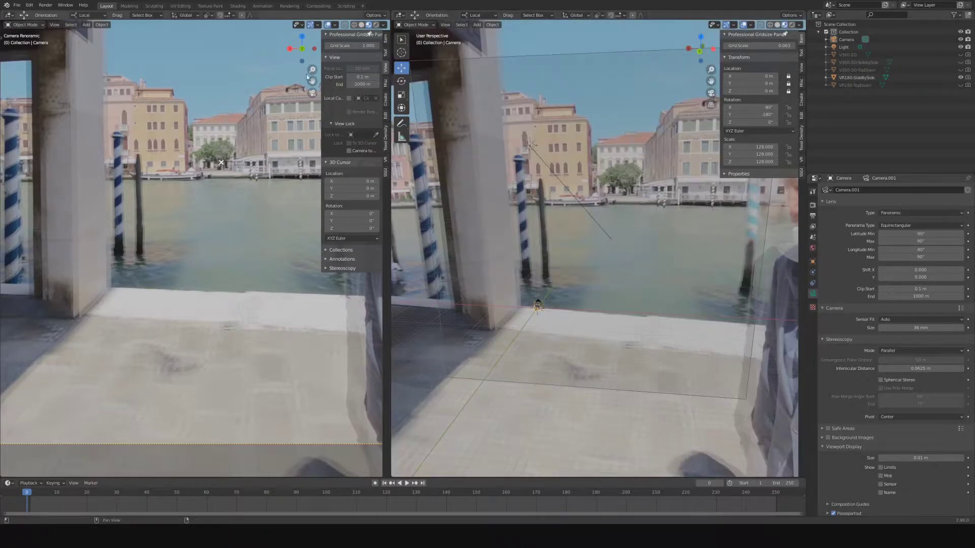
# Examine the Background material of VR180-SideBySide in the Shading workspace, including its UV Map, image texture, Principled BSDF and Mix Shader nodes.
pyautogui.click(238, 6)
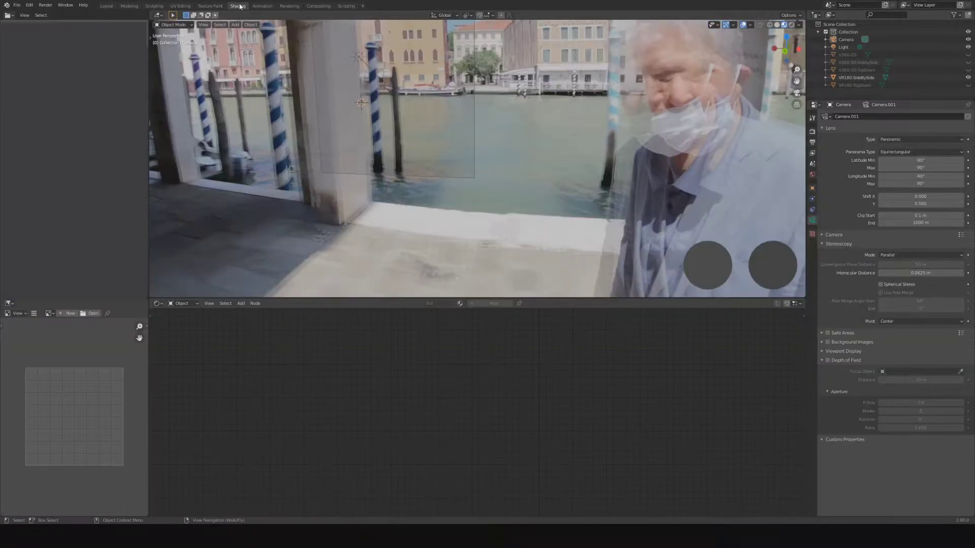
pyautogui.click(595, 147)
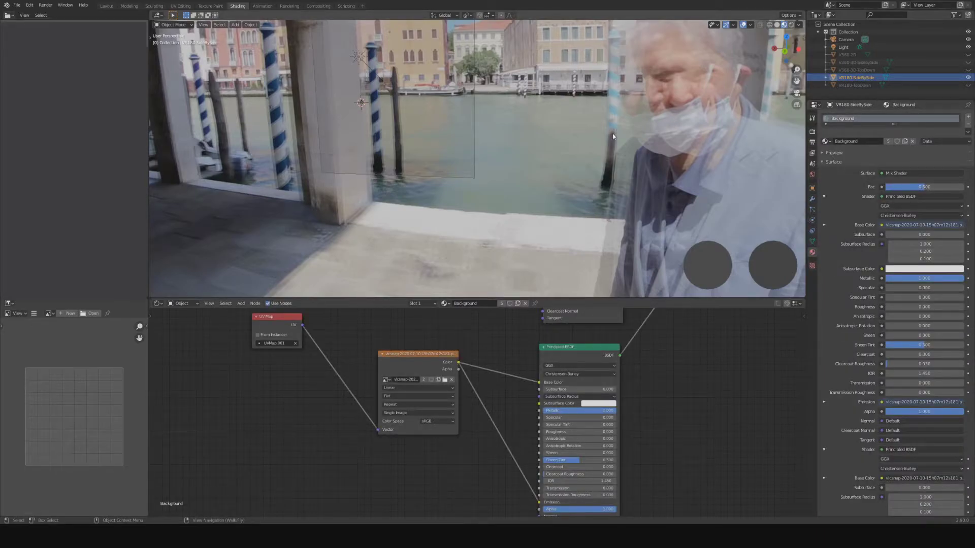
pyautogui.scroll(-5, 482, 379)
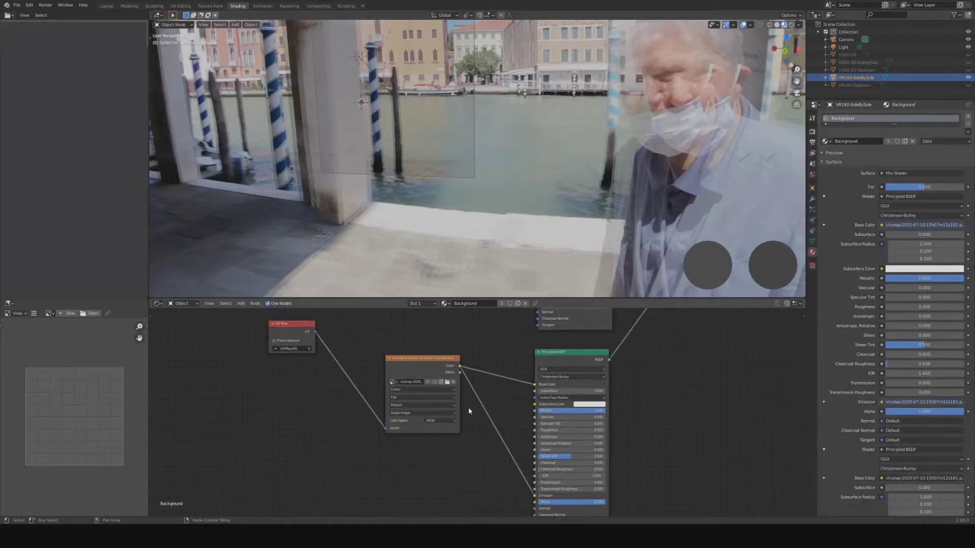
pyautogui.moveTo(474, 441); pyautogui.dragTo(464, 488, button='middle')
pyautogui.scroll(5, 464, 488)
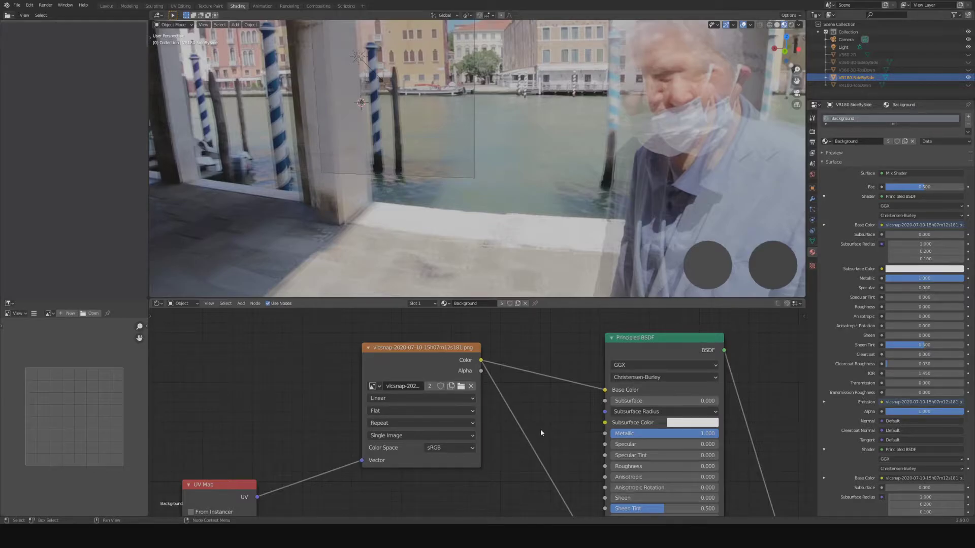
pyautogui.scroll(-4, 537, 424)
pyautogui.moveTo(493, 450); pyautogui.dragTo(462, 284, button='middle')
pyautogui.scroll(2, 445, 413)
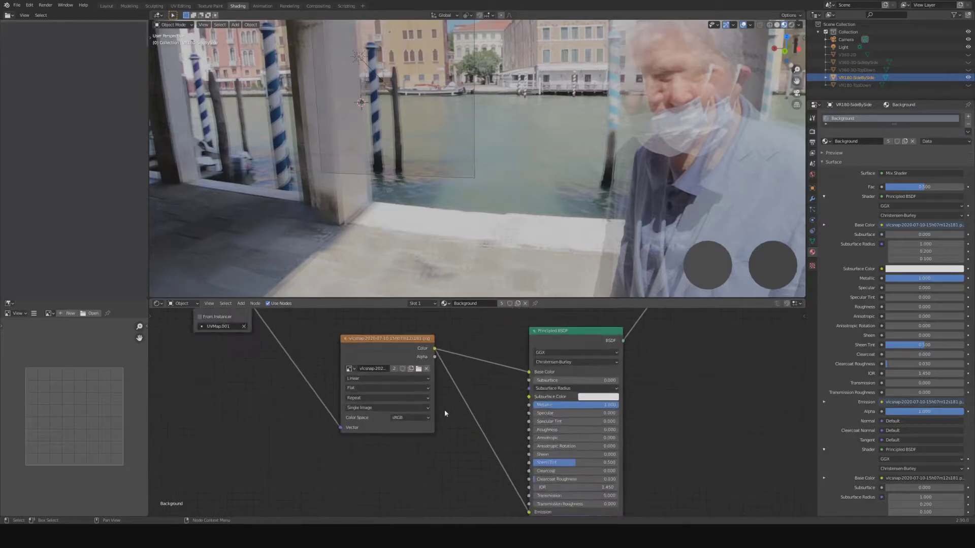
pyautogui.scroll(2, 445, 412)
pyautogui.moveTo(441, 409); pyautogui.dragTo(503, 434, button='middle')
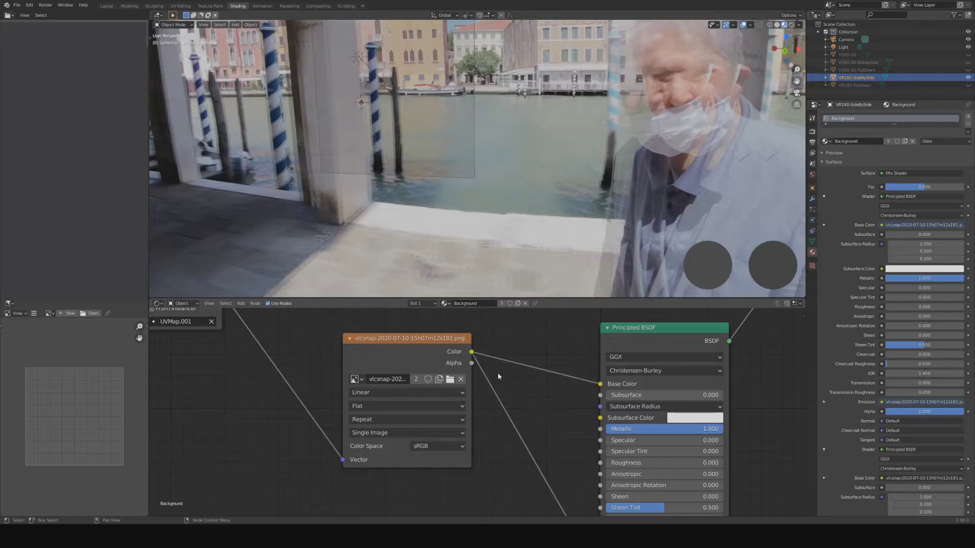
pyautogui.scroll(-7, 471, 451)
pyautogui.moveTo(493, 360); pyautogui.dragTo(475, 448, button='middle')
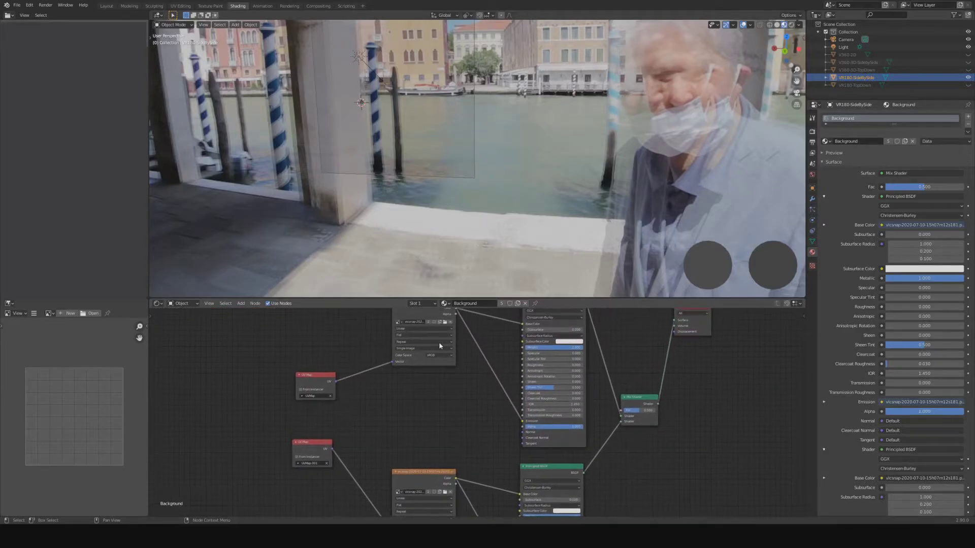
pyautogui.moveTo(469, 383); pyautogui.dragTo(436, 324, button='middle')
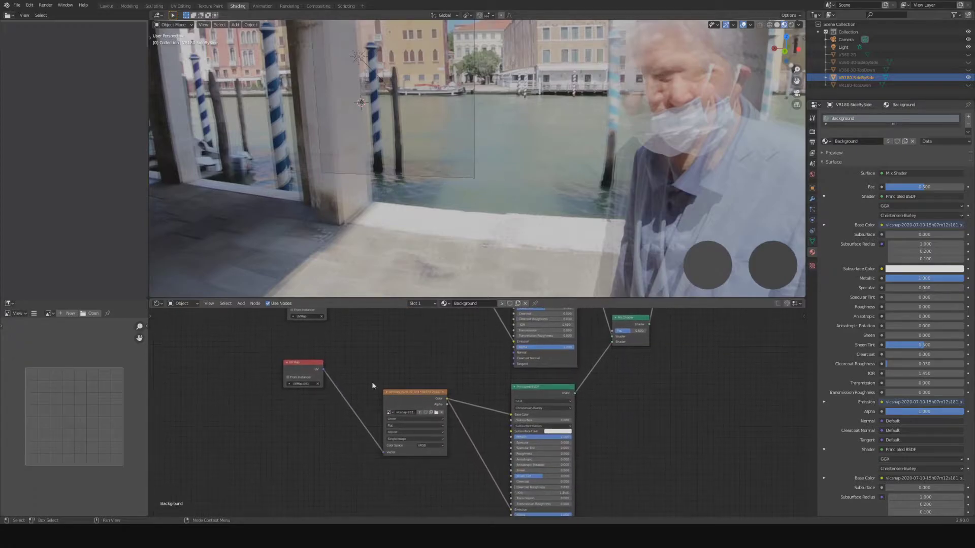
# Return to the Layout workspace and inspect the VR180 backdrop from inside the perspective viewport using walk navigation and orbiting.
pyautogui.click(105, 8)
pyautogui.hotkey('shift', '`')
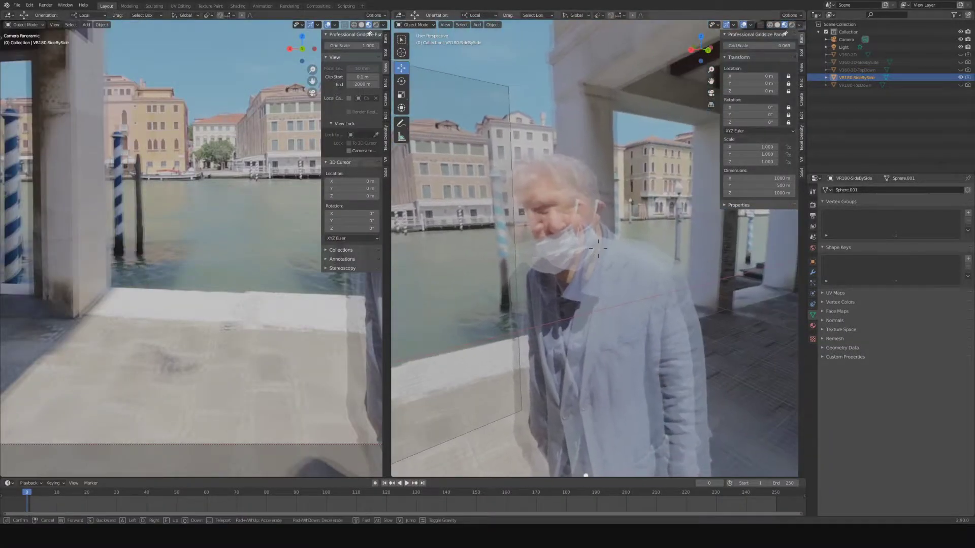
pyautogui.press('w')
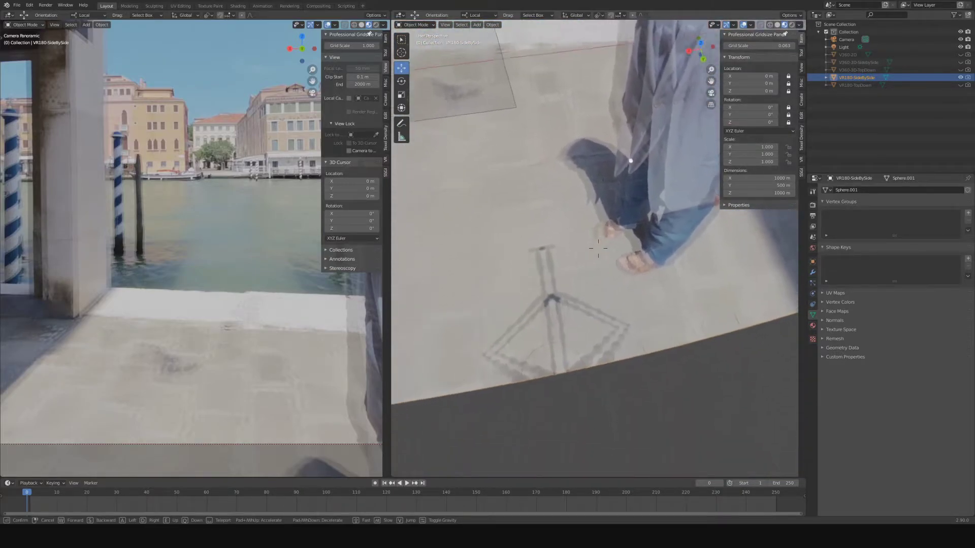
pyautogui.moveTo(598, 248)
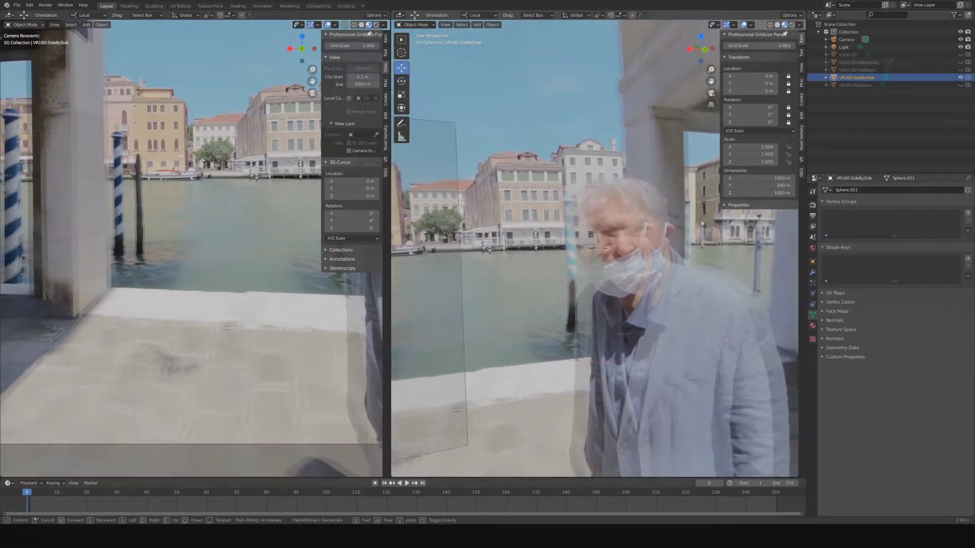
pyautogui.click(599, 250)
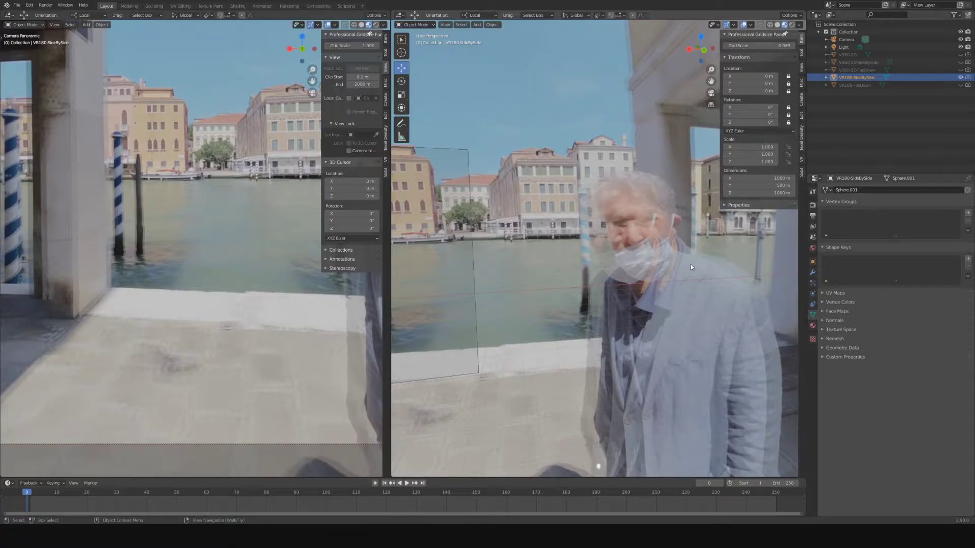
pyautogui.moveTo(662, 260); pyautogui.dragTo(428, 252, button='middle')
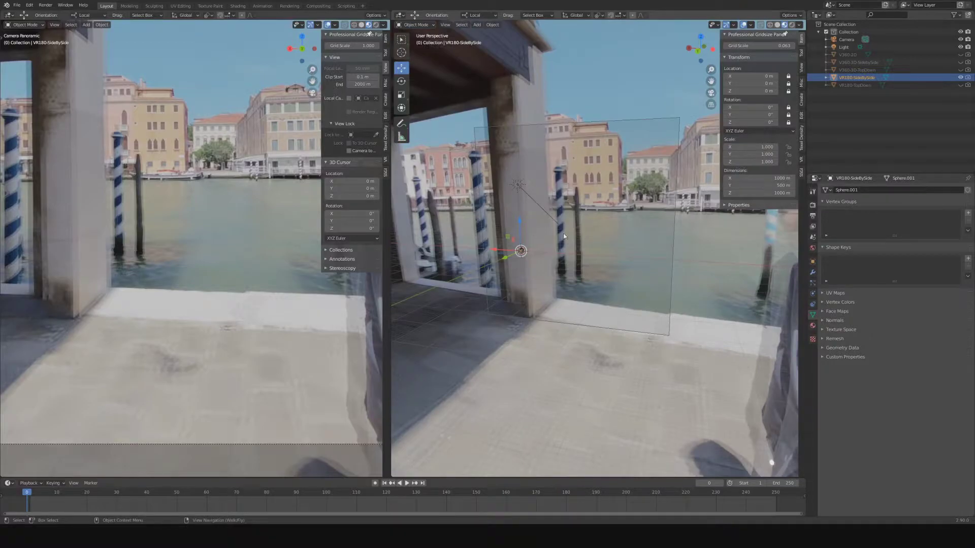
pyautogui.moveTo(583, 199)
pyautogui.mouseDown(button='middle')
pyautogui.moveTo(613, 200)
pyautogui.moveTo(592, 194)
pyautogui.mouseUp(button='middle')
pyautogui.hotkey('shift', '`')
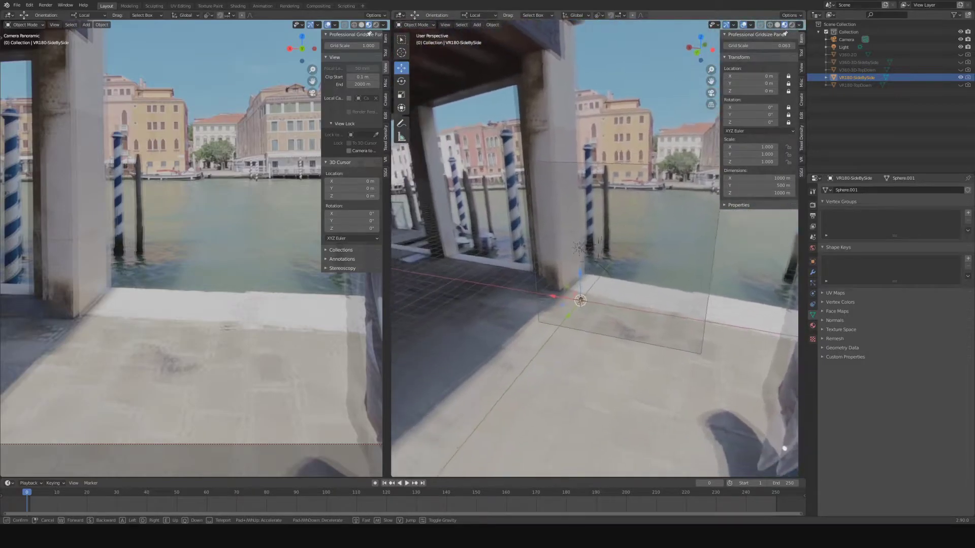
pyautogui.click(618, 169)
pyautogui.moveTo(618, 169); pyautogui.dragTo(614, 205, button='middle')
pyautogui.scroll(-6, 614, 207)
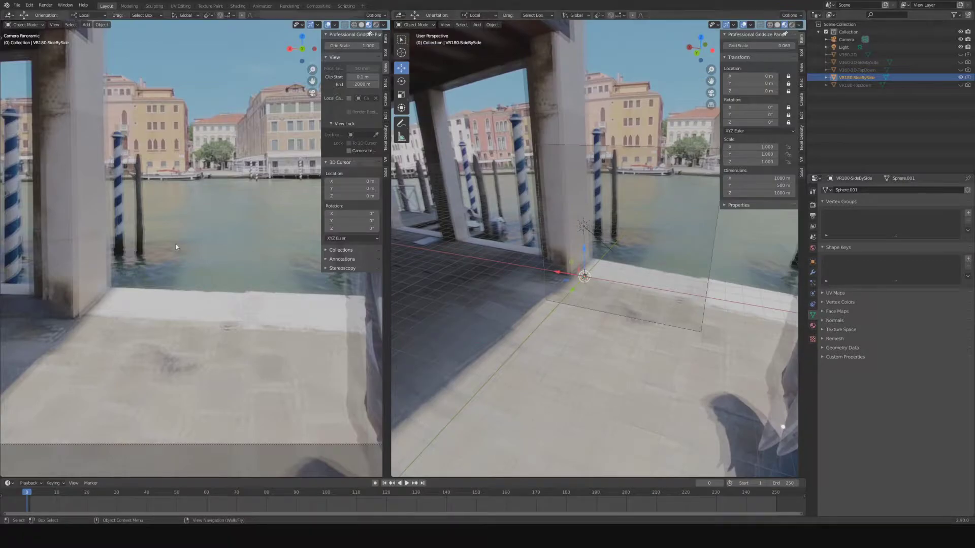
# Look around the VR180 backdrop through the panoramic camera and fit the whole camera frame into its viewport.
pyautogui.hotkey('shift', '`')
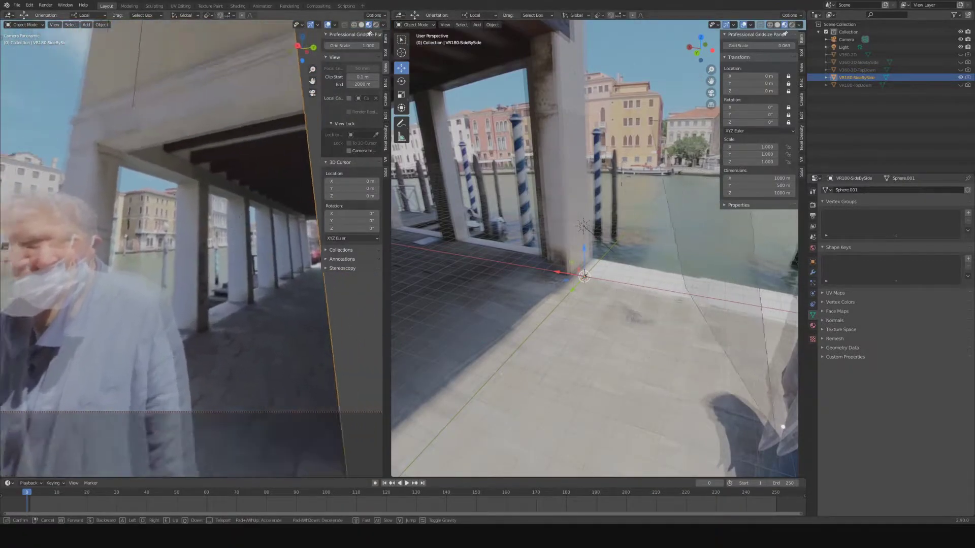
pyautogui.press('w')
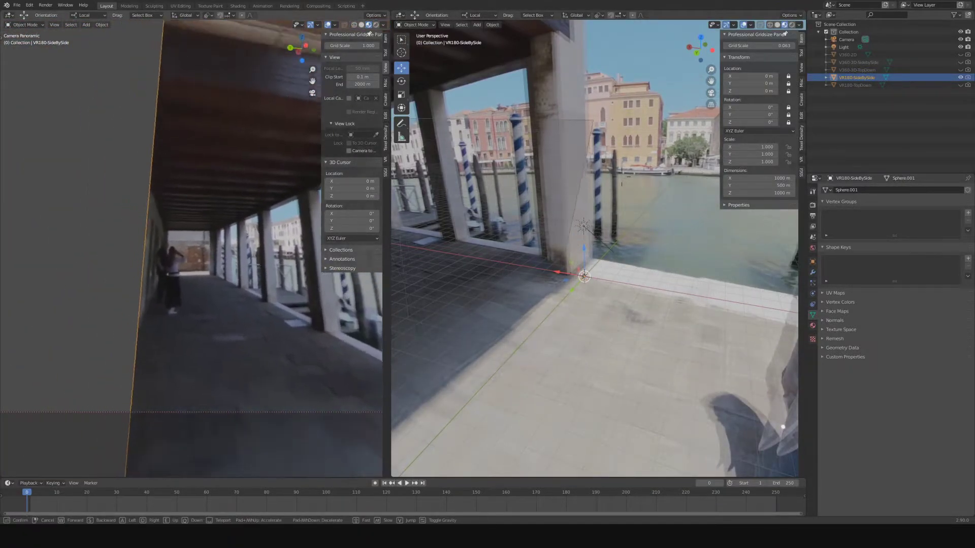
pyautogui.moveTo(216, 176)
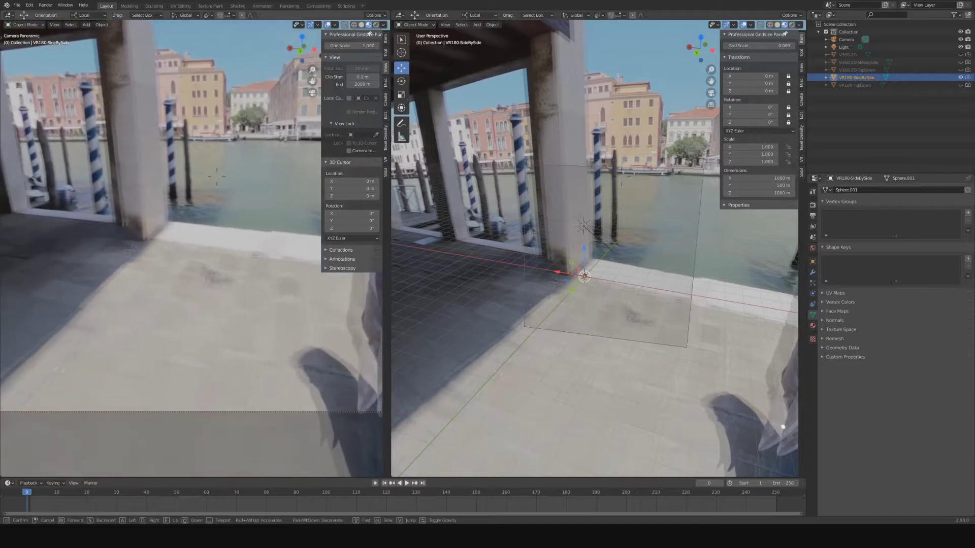
pyautogui.click(195, 251)
pyautogui.scroll(-1, 195, 251)
pyautogui.keyDown('shift'); pyautogui.moveTo(241, 151); pyautogui.dragTo(209, 188, button='middle'); pyautogui.keyUp('shift')
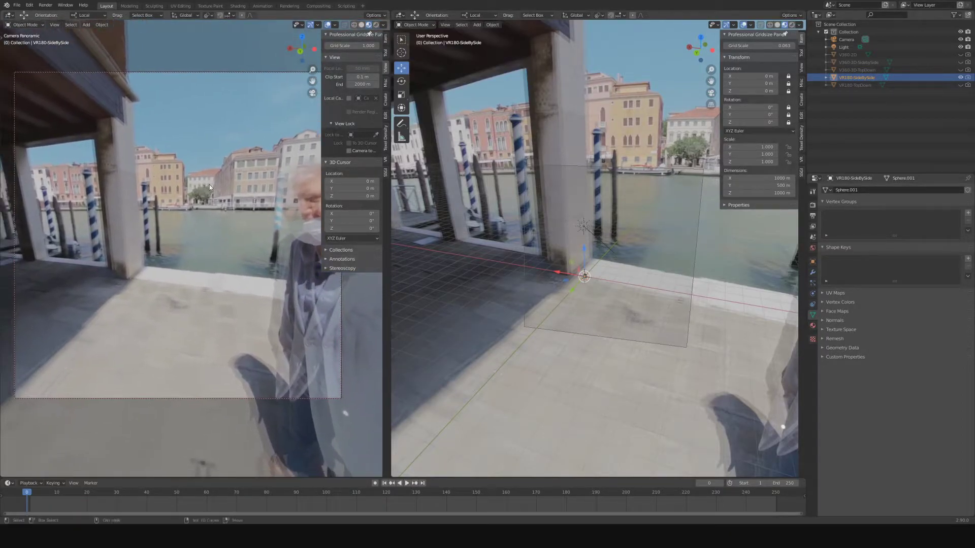
# Aim the panoramic camera down at the pavement so the tripod's shadow and the backdrop's lower edge lie within the frame.
pyautogui.hotkey('shift', '`')
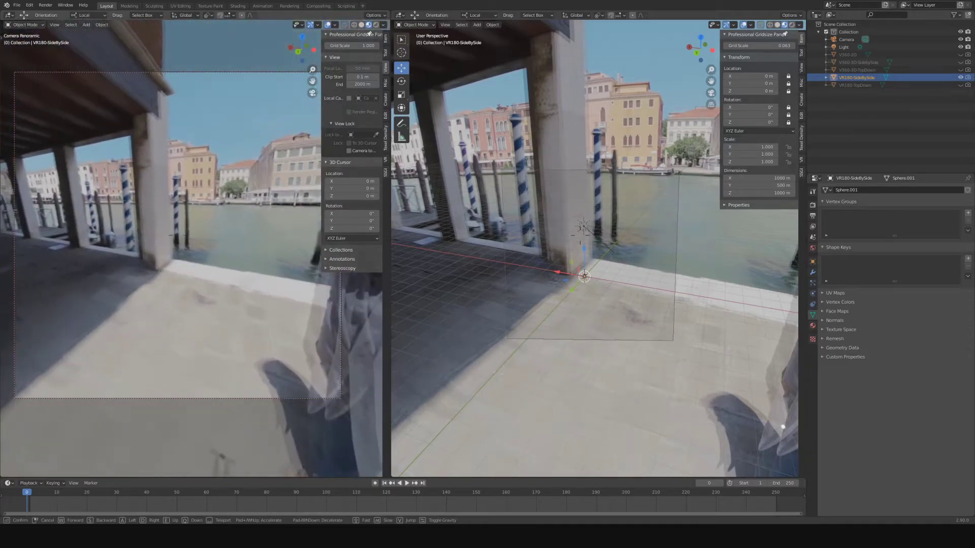
pyautogui.moveTo(178, 235)
pyautogui.click(195, 248)
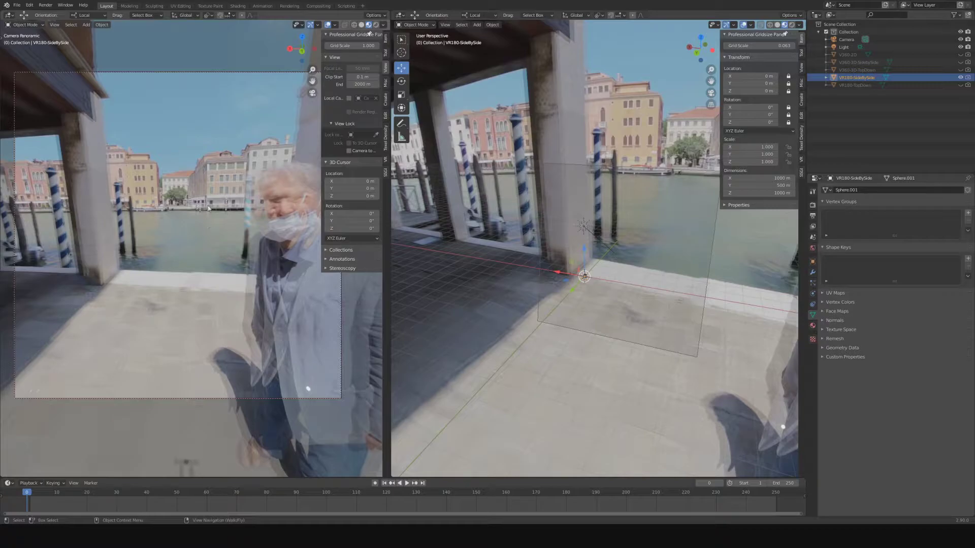
pyautogui.hotkey('shift', '`')
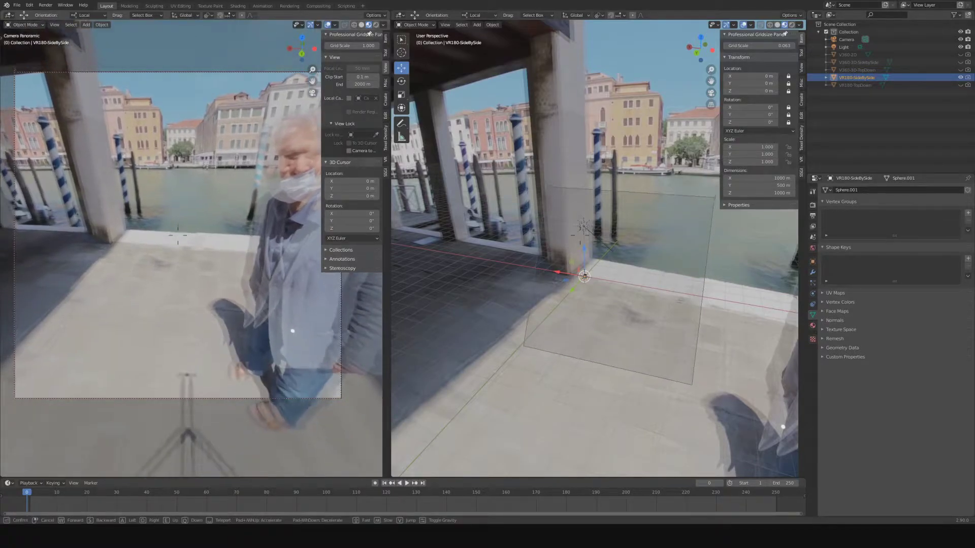
pyautogui.moveTo(178, 235)
pyautogui.click(195, 251)
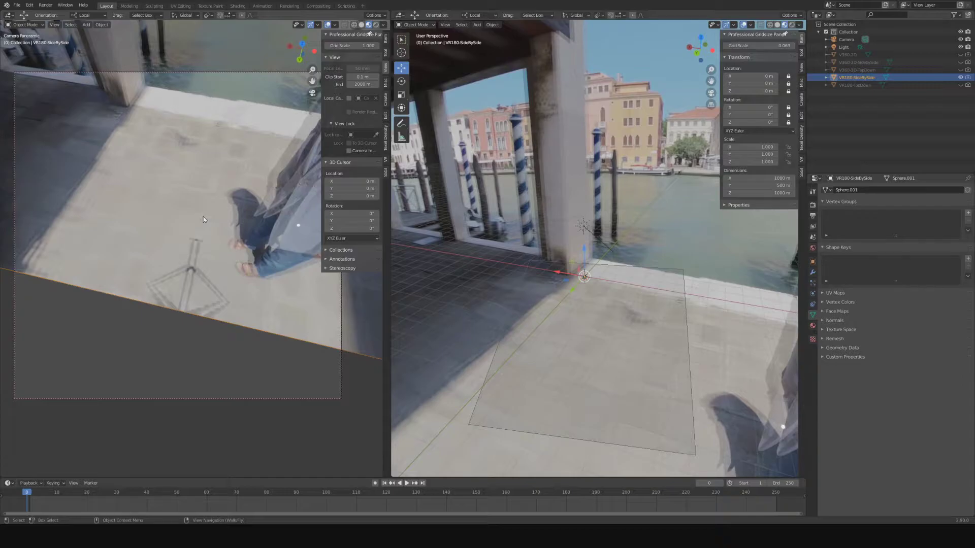
pyautogui.hotkey('shift', '`')
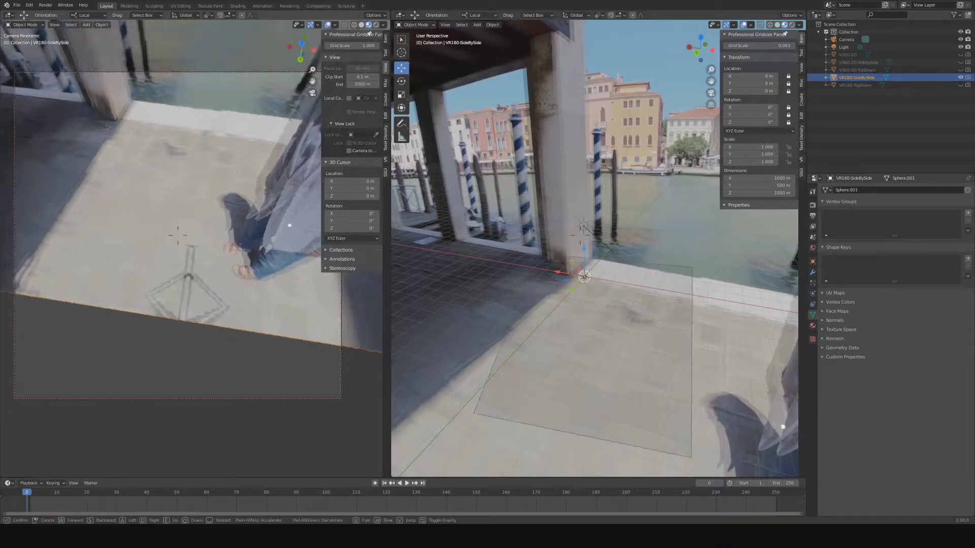
pyautogui.moveTo(178, 235)
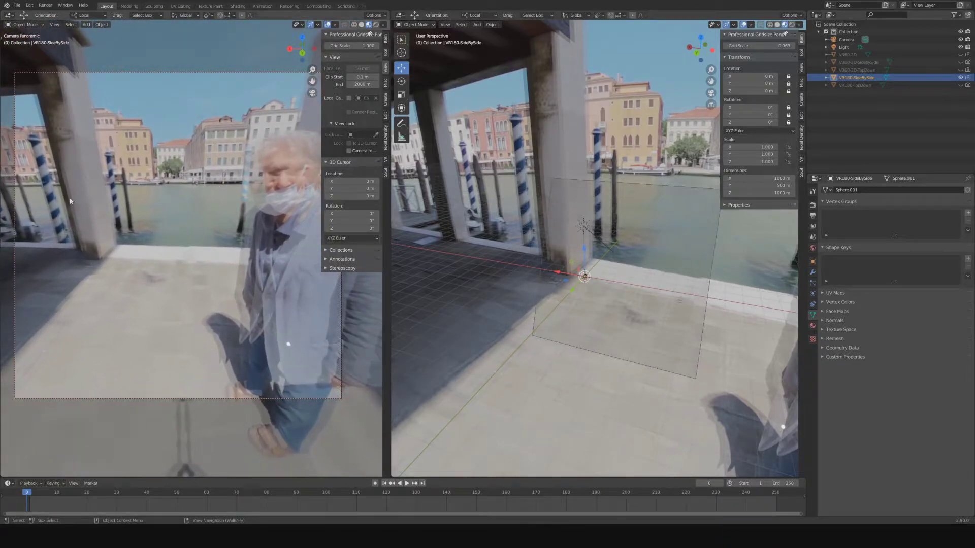
pyautogui.moveTo(195, 185); pyautogui.dragTo(195, 248, button='right')
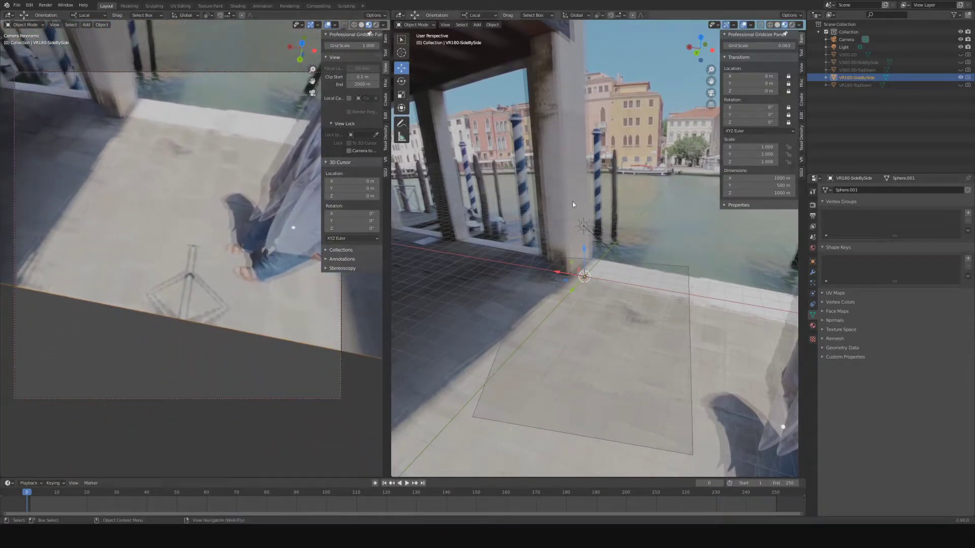
# Add a plane mesh at the 3D cursor in the scene's origin.
pyautogui.click(478, 25)
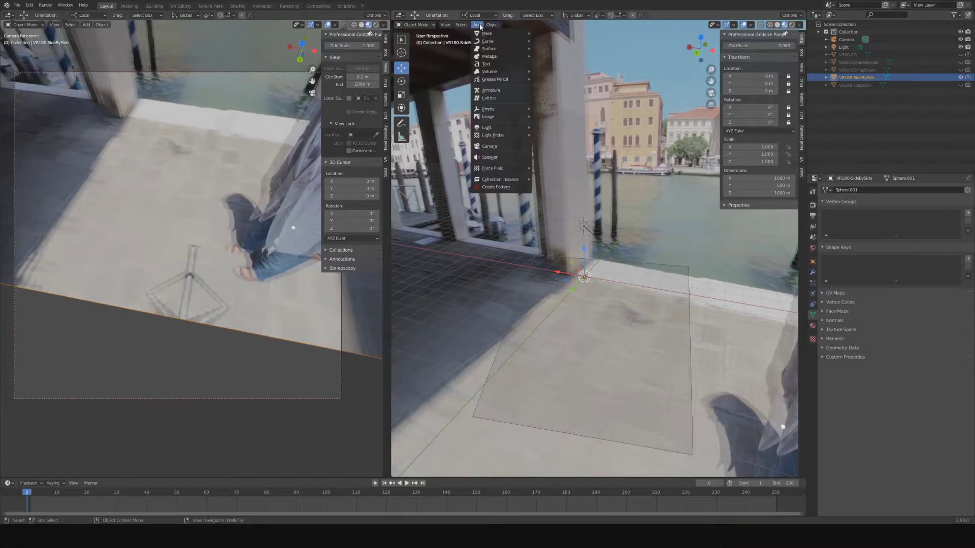
pyautogui.moveTo(492, 33)
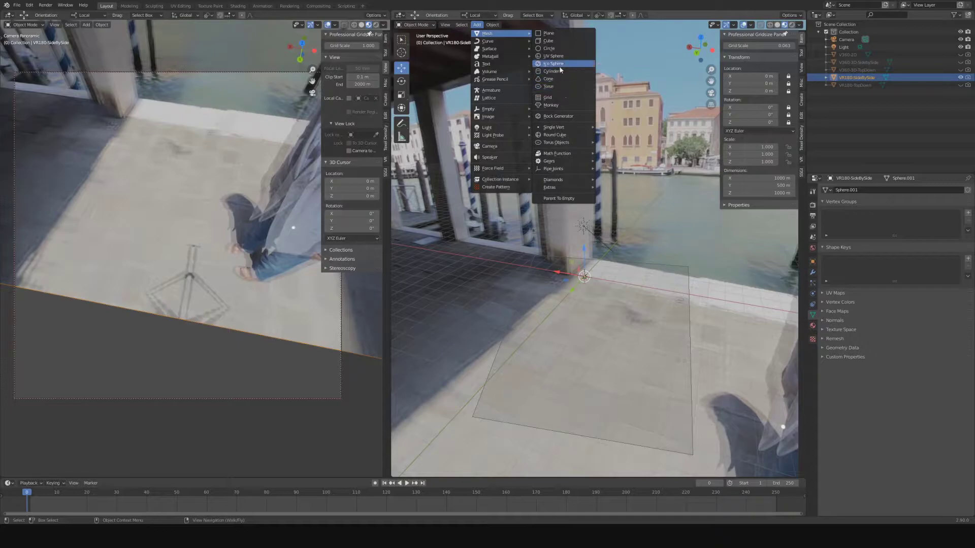
pyautogui.click(558, 33)
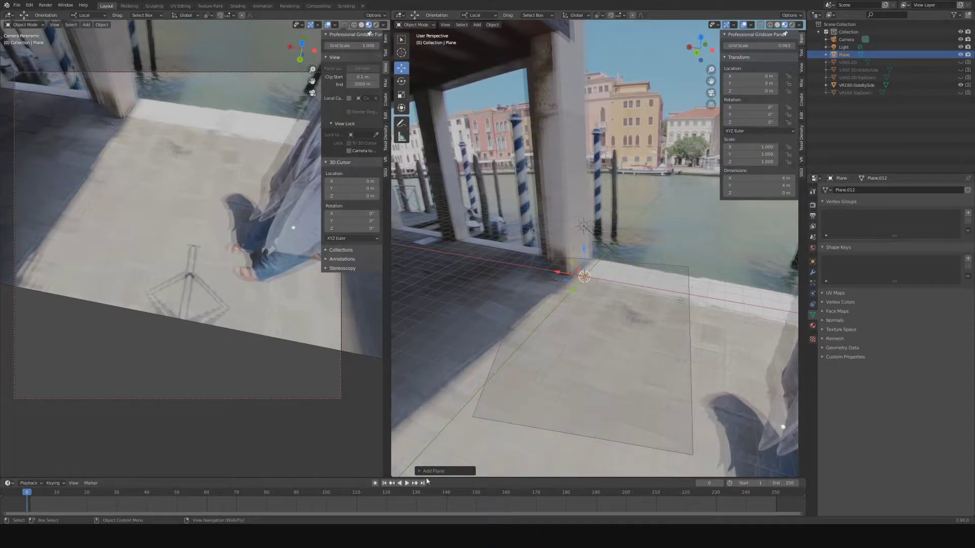
# Open the new plane's Z location for editing and clear its value.
pyautogui.moveTo(463, 432); pyautogui.dragTo(463, 444)
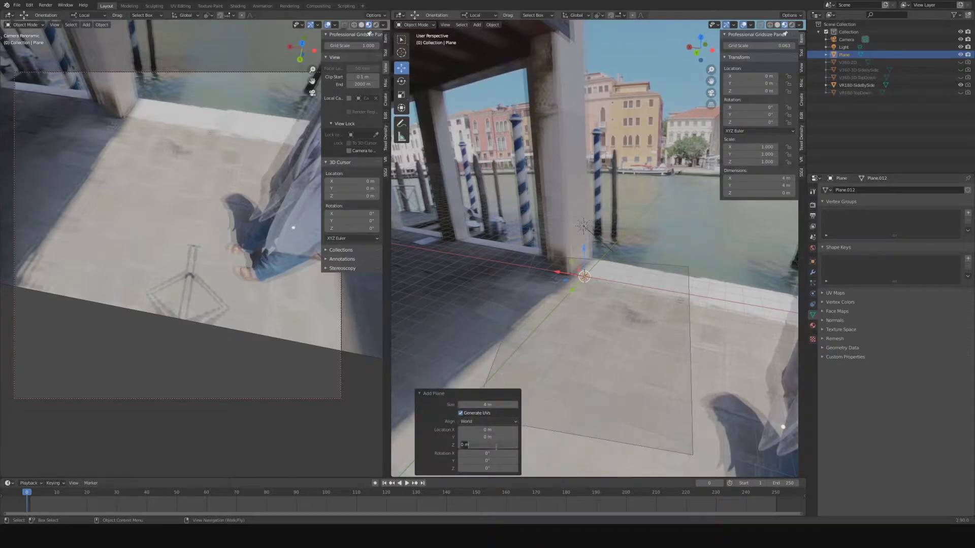
pyautogui.press('BackSpace')
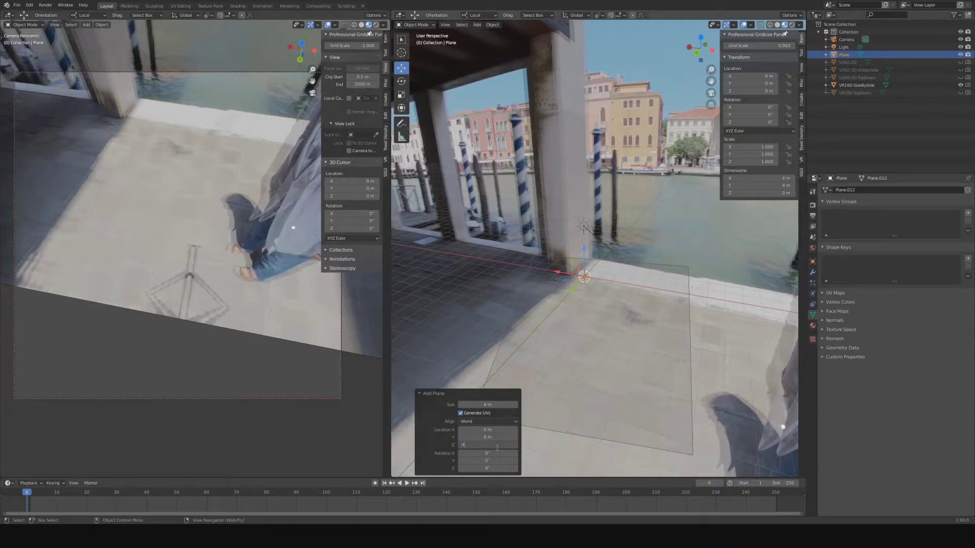
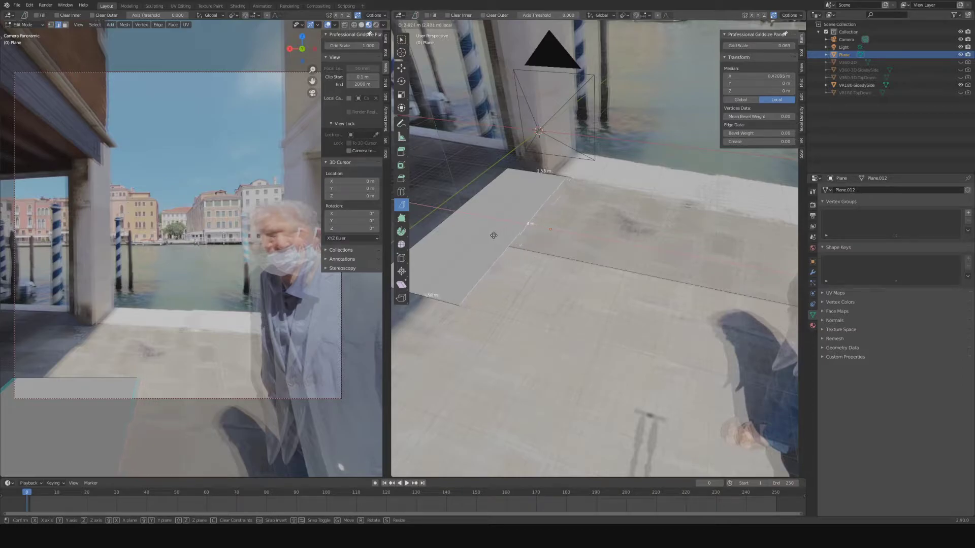
# Move the plane's right edge about 2.16 m along its local X and compare its position with the tripod's shadow.
pyautogui.click(506, 233)
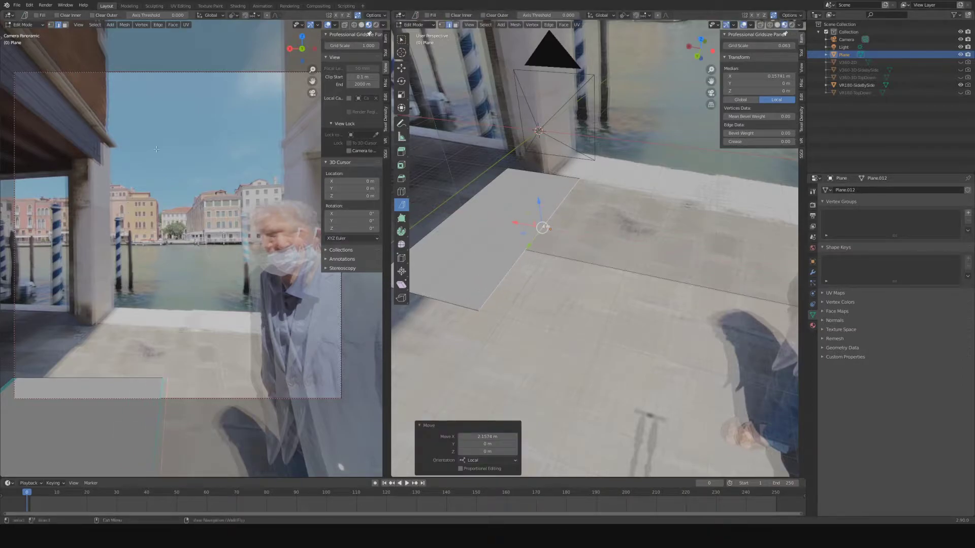
pyautogui.hotkey('shift', '`')
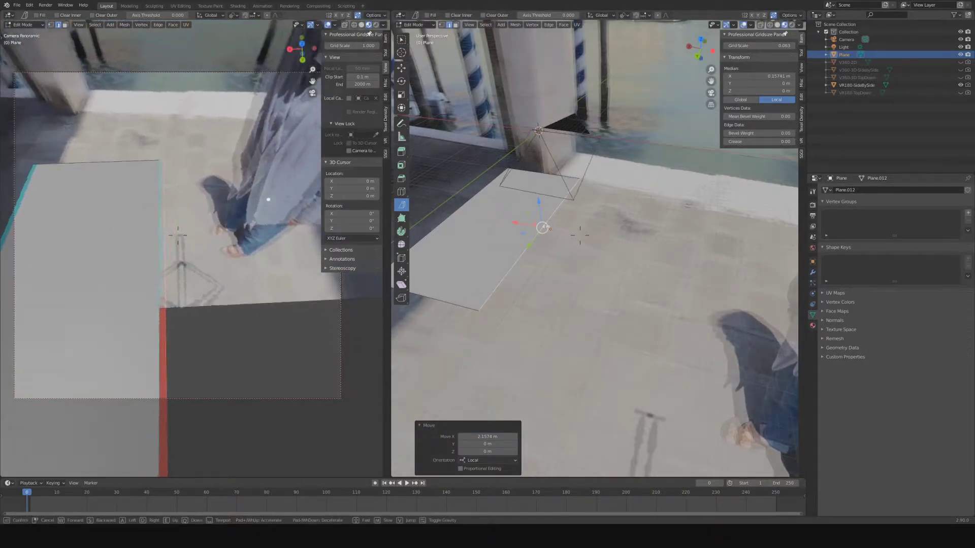
pyautogui.moveTo(184, 262); pyautogui.dragTo(177, 263, button='right')
pyautogui.scroll(5, 184, 262)
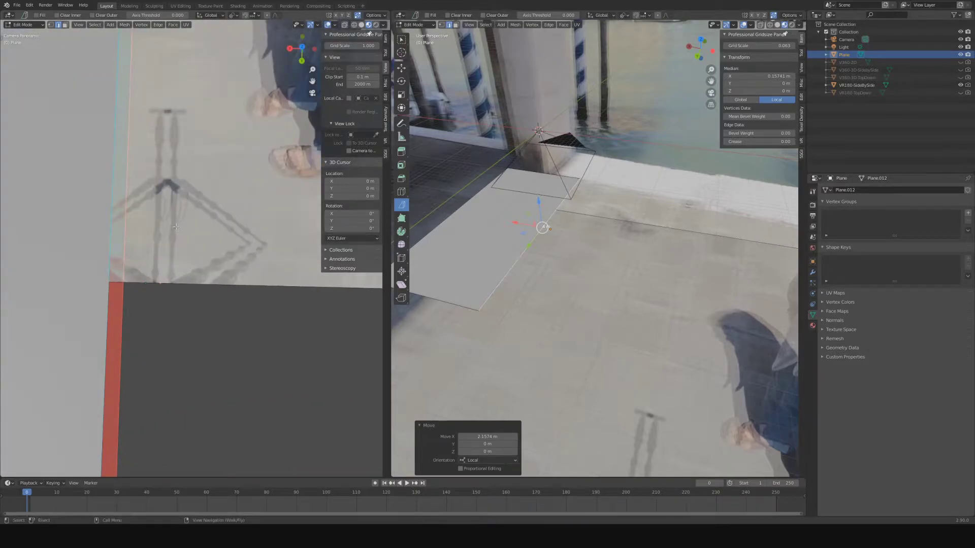
pyautogui.scroll(2, 173, 227)
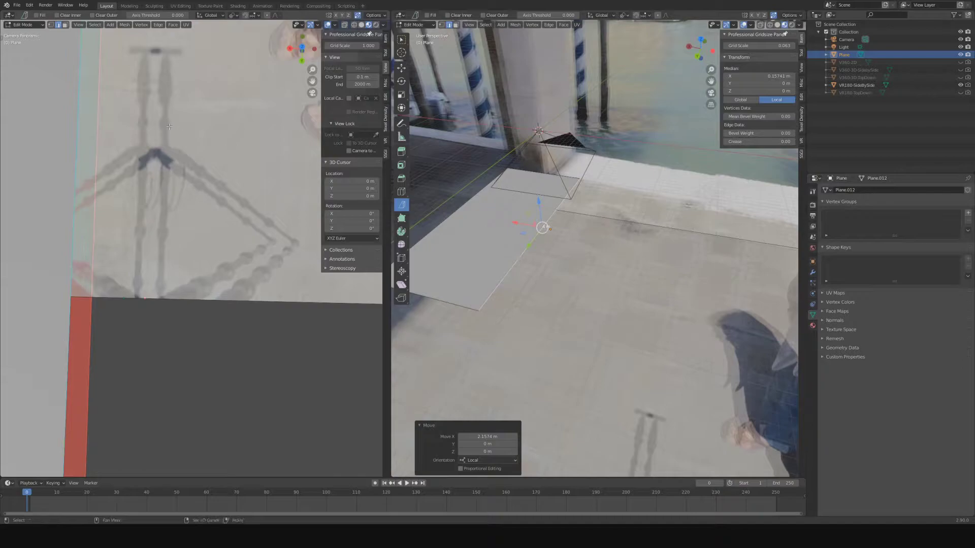
pyautogui.keyDown('shift'); pyautogui.moveTo(163, 140); pyautogui.dragTo(235, 264, button='middle'); pyautogui.keyUp('shift')
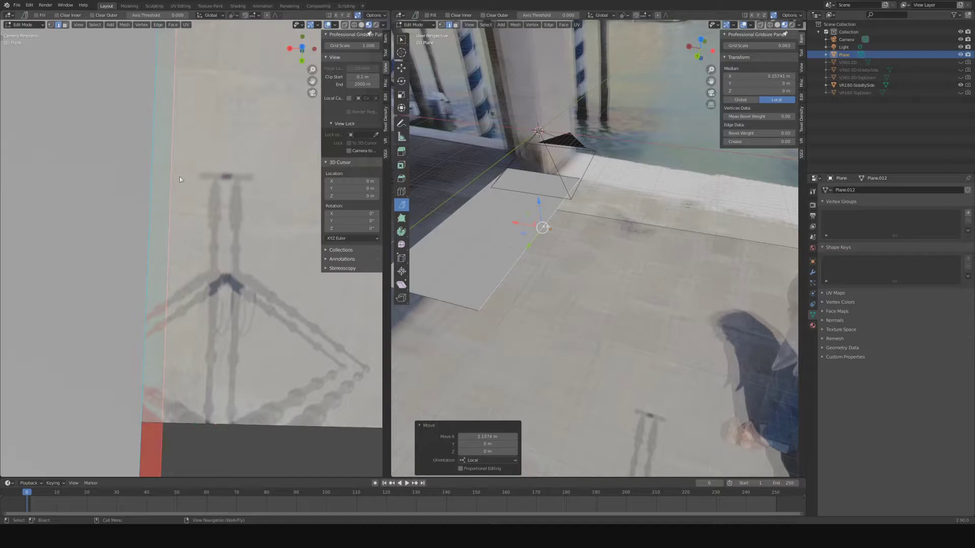
pyautogui.scroll(-3, 163, 221)
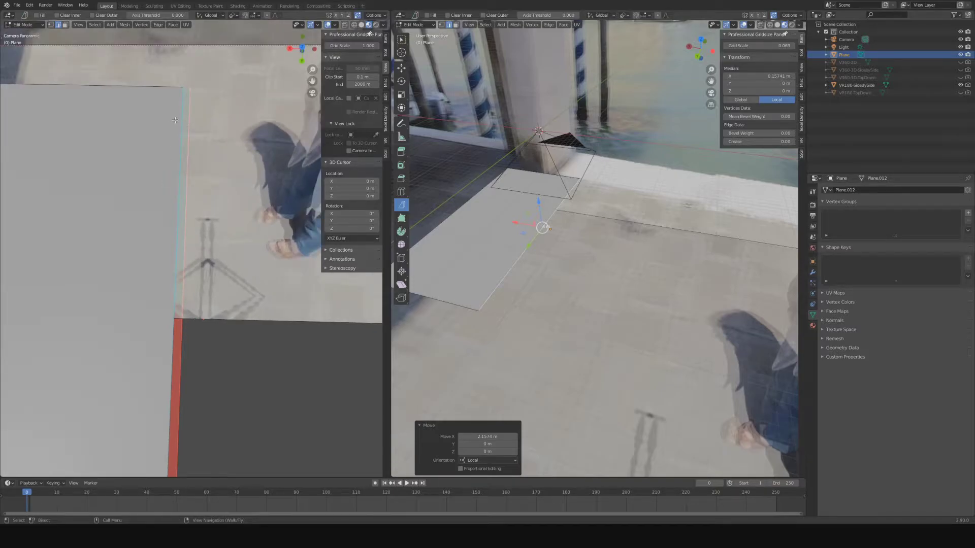
pyautogui.scroll(2, 171, 218)
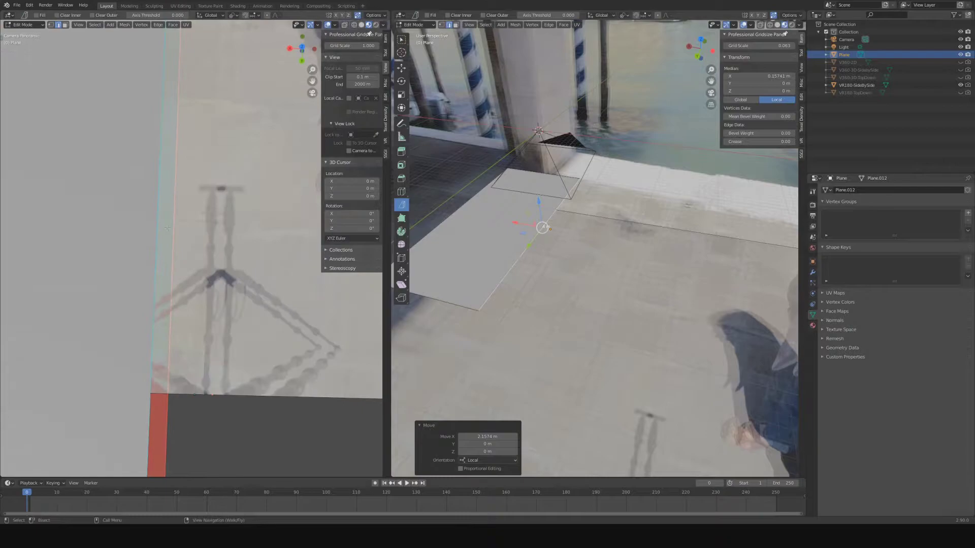
# Shift the plane's right edge about -0.19 m along local X to line up with the middle of the tripod's shadow.
pyautogui.moveTo(514, 221); pyautogui.dragTo(523, 224)
pyautogui.scroll(6, 228, 235)
pyautogui.rightClick(228, 235)
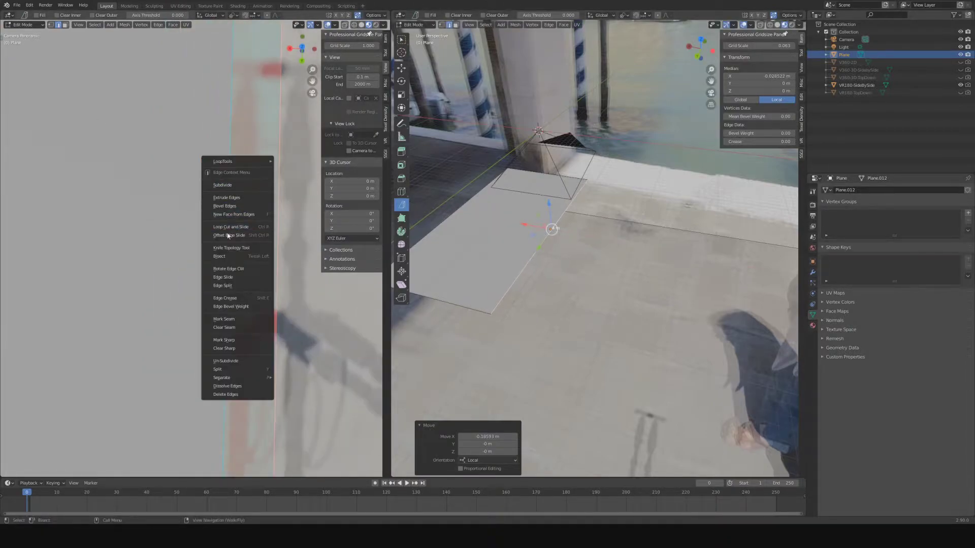
pyautogui.press('Escape')
pyautogui.scroll(3, 198, 257)
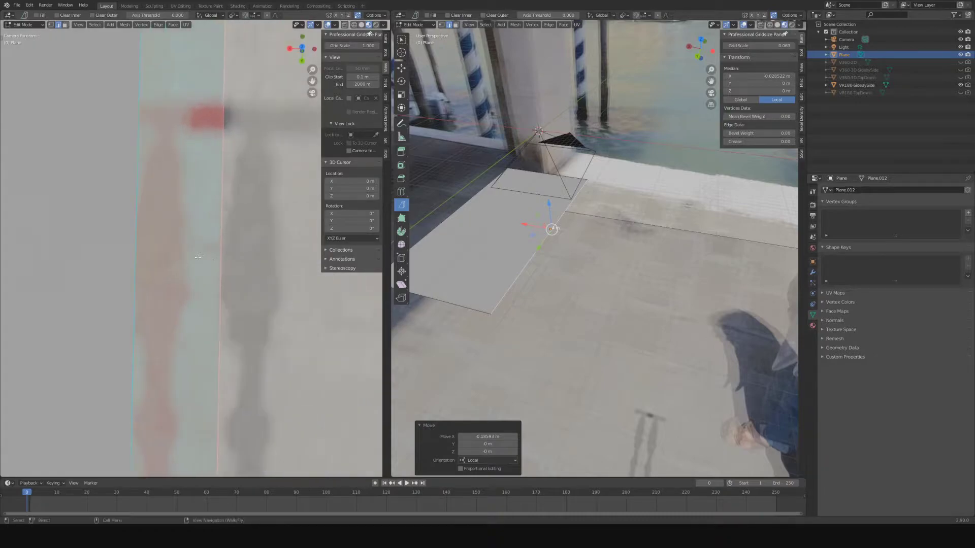
# Try sliding the right edge about 0.12 m along local X off the tripod's shadow, and return it to the shadow's middle.
pyautogui.press('g')
pyautogui.press('x')
pyautogui.click(117, 246)
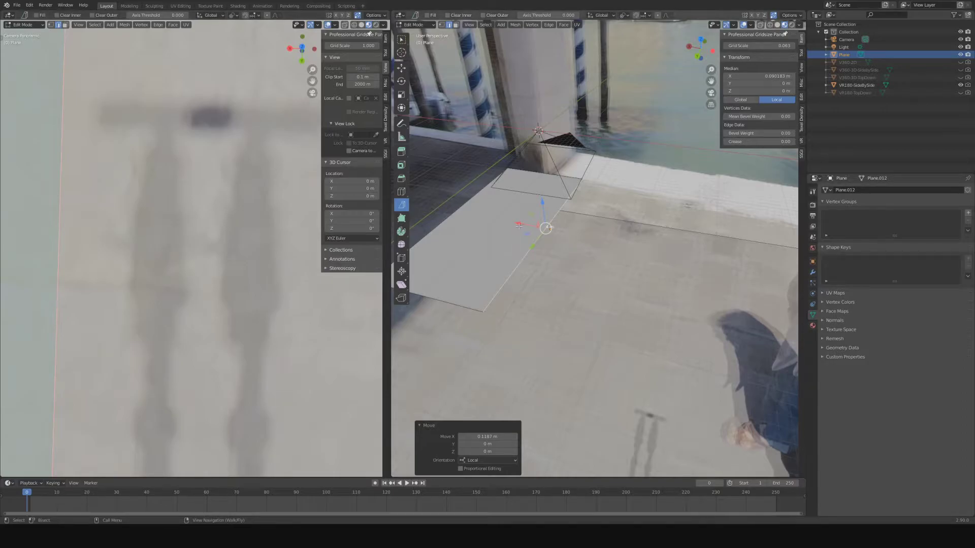
pyautogui.press('g')
pyautogui.press('x')
pyautogui.press('x')
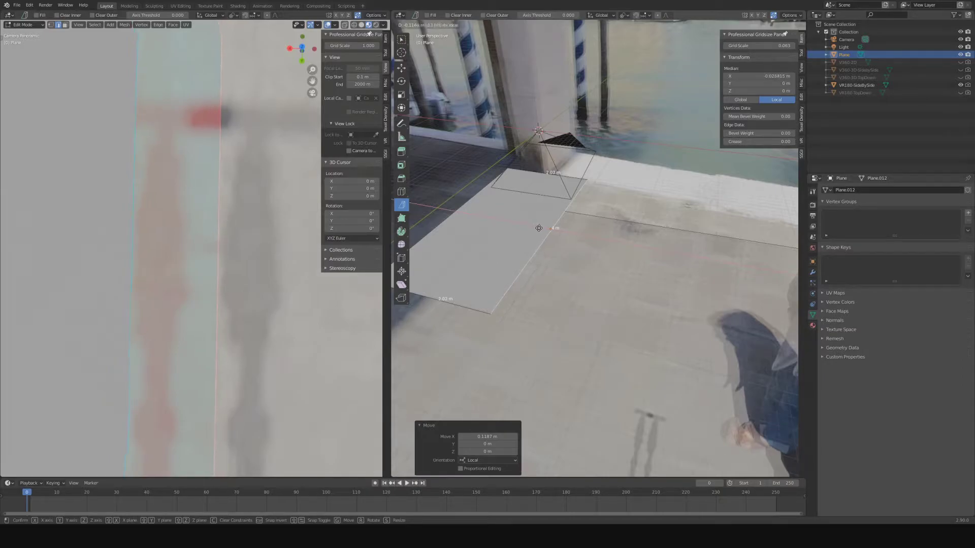
pyautogui.click(538, 228)
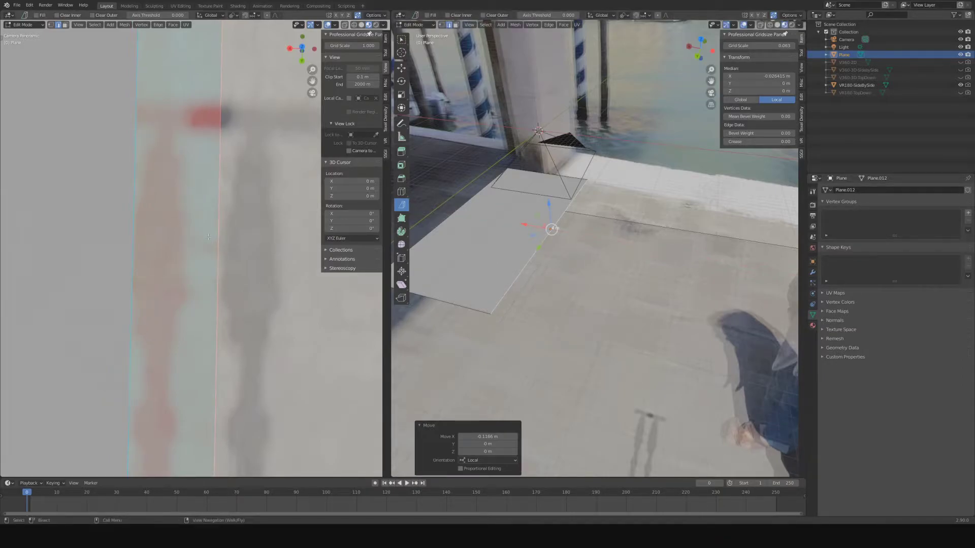
# Widen the plane by moving its right edge about -2.55 m along local X.
pyautogui.scroll(-5, 208, 236)
pyautogui.scroll(3, 204, 243)
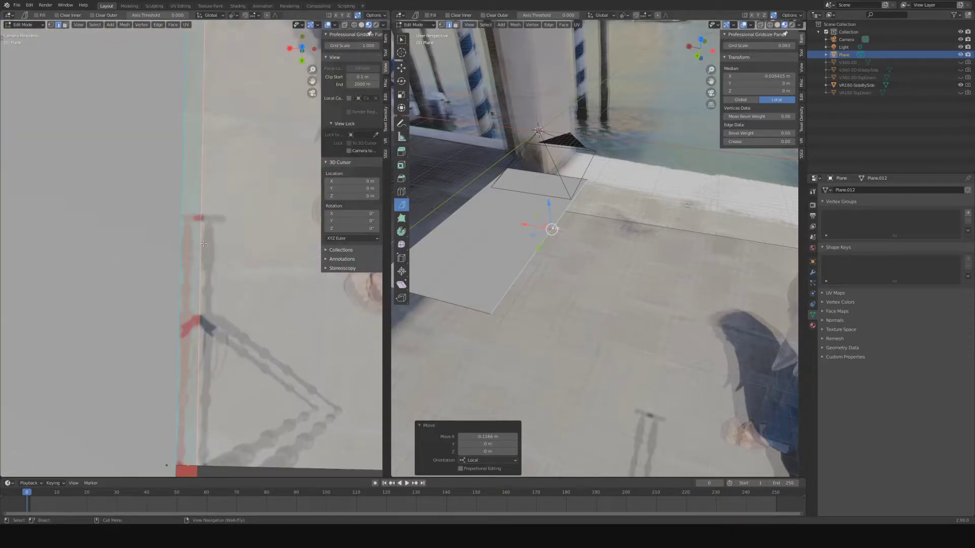
pyautogui.moveTo(528, 222); pyautogui.dragTo(675, 249)
pyautogui.scroll(-8, 167, 259)
pyautogui.scroll(5, 168, 259)
pyautogui.scroll(-6, 168, 259)
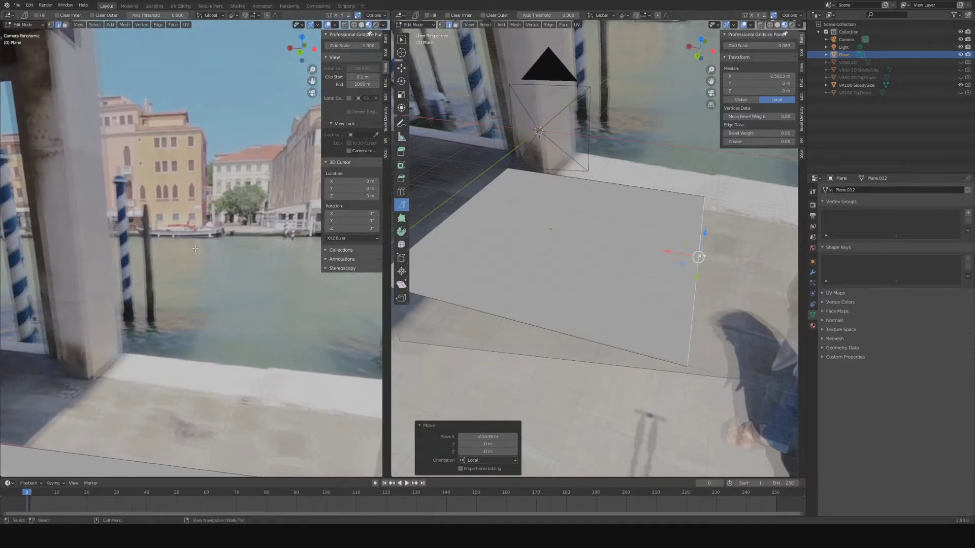
# Extend the plane toward the water by moving its far edge about -1.8 m along local Y.
pyautogui.moveTo(99, 287); pyautogui.dragTo(42, 205, button='middle')
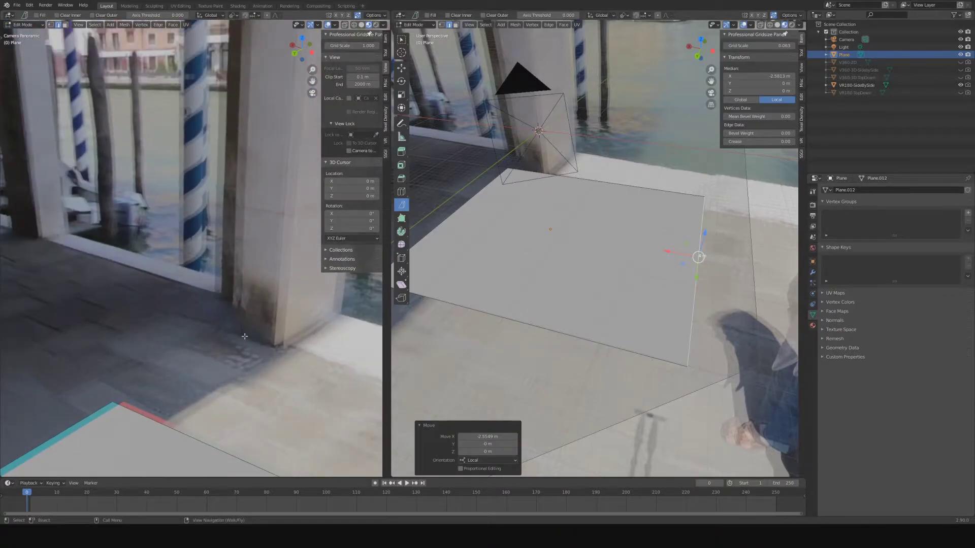
pyautogui.hotkey('shift', '`')
pyautogui.moveTo(189, 288); pyautogui.dragTo(226, 298, button='right')
pyautogui.click(621, 197)
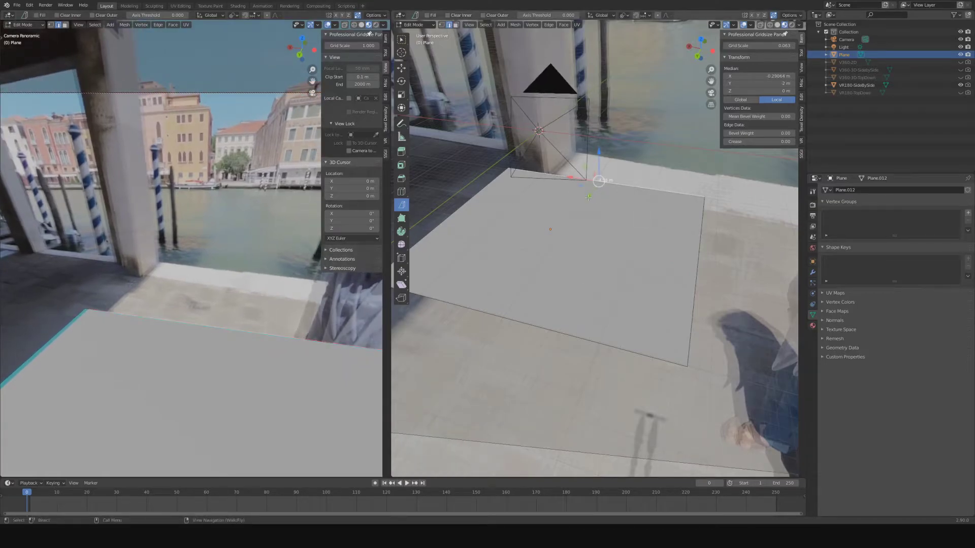
pyautogui.press('g')
pyautogui.press('y')
pyautogui.press('y')
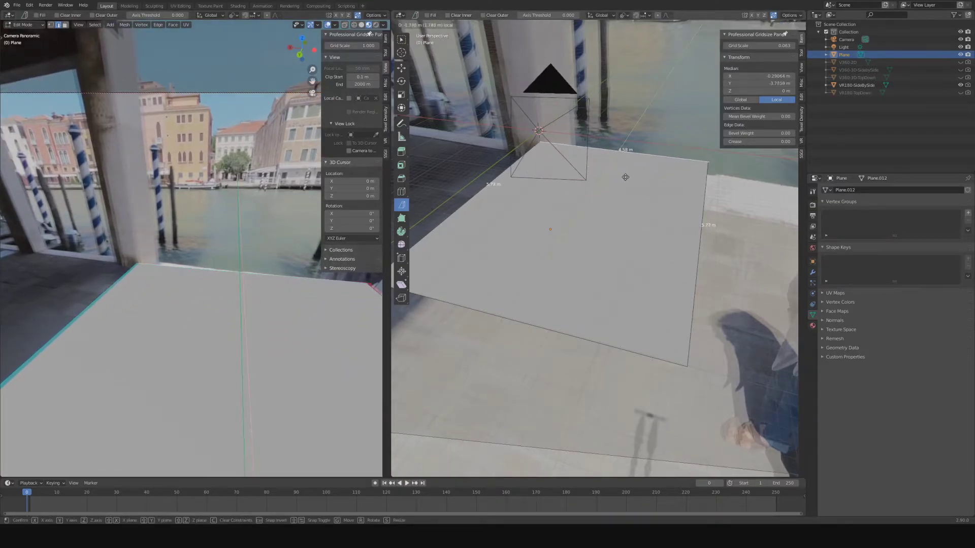
pyautogui.click(626, 177)
# Pull the plane's far edge back about 0.104 m along local Y so the pale quay border lies beyond it.
pyautogui.scroll(3, 103, 324)
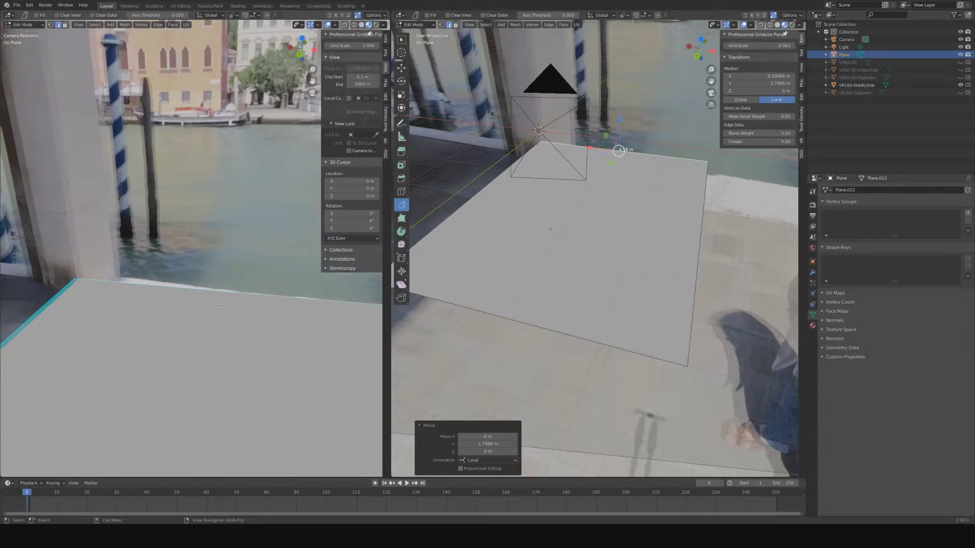
pyautogui.scroll(3, 180, 287)
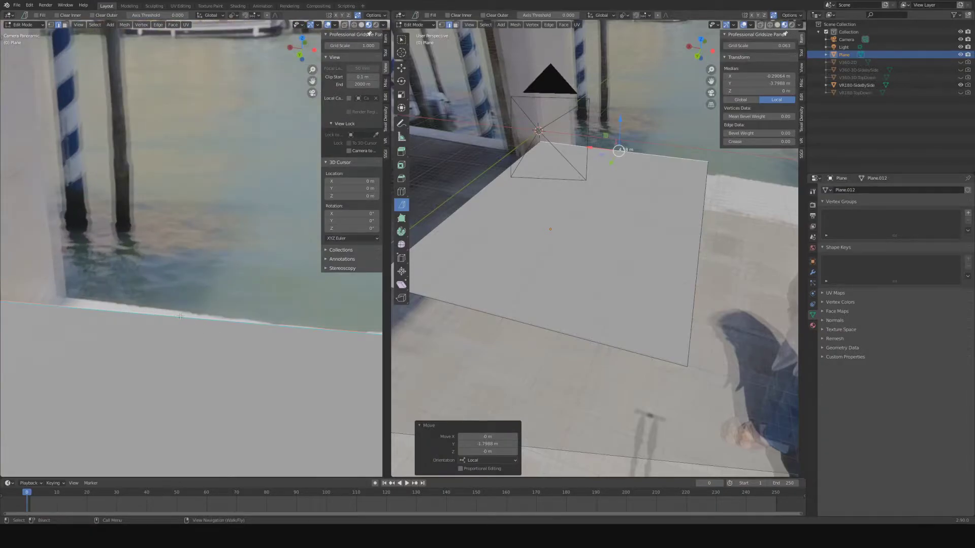
pyautogui.press('g')
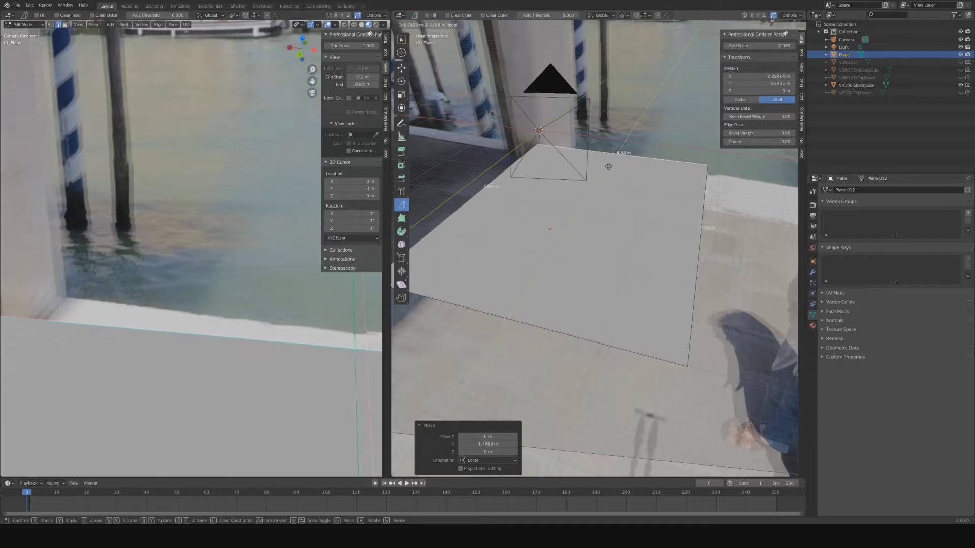
pyautogui.click(618, 152)
pyautogui.hotkey('shift', '`')
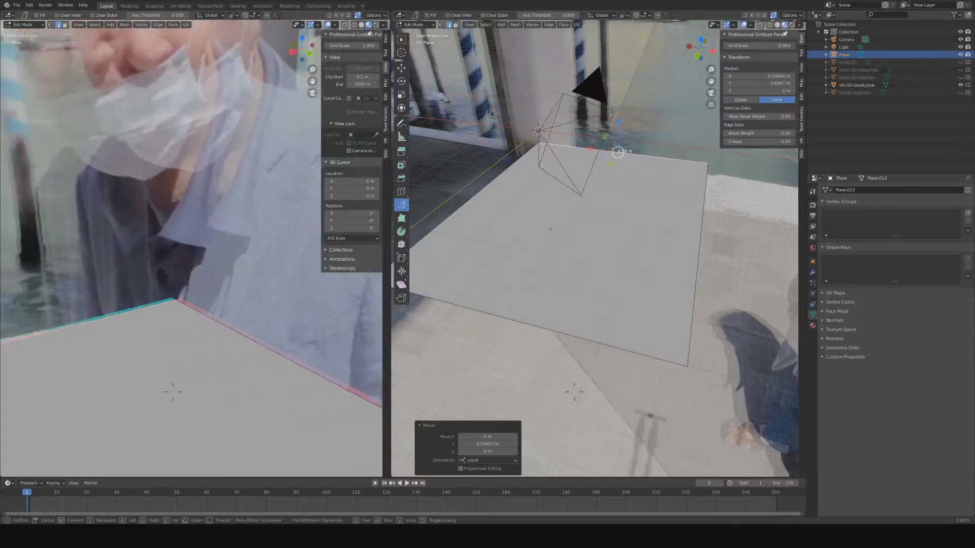
pyautogui.click(195, 249)
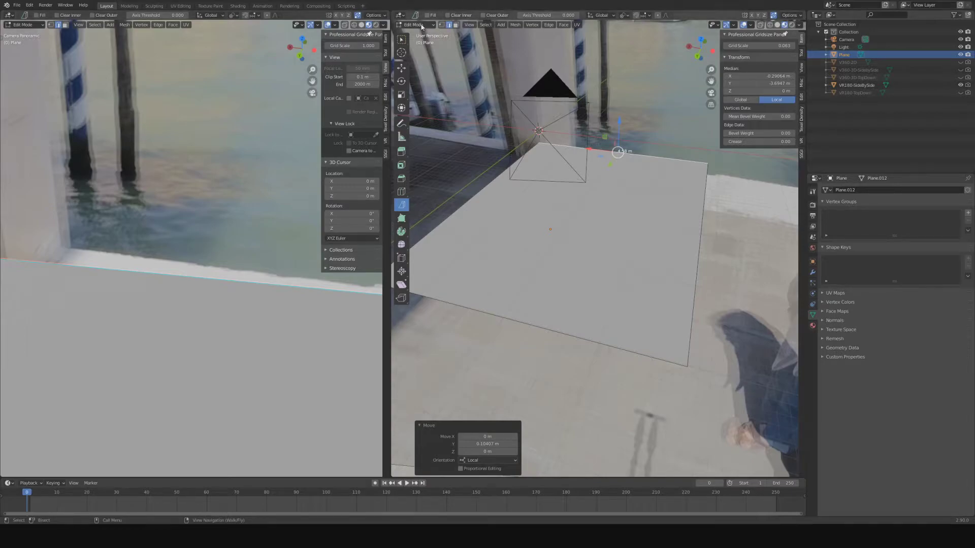
# Return to Object Mode and rotate the plane -4.5° about Z to run parallel with the quay border.
pyautogui.click(419, 25)
pyautogui.click(421, 33)
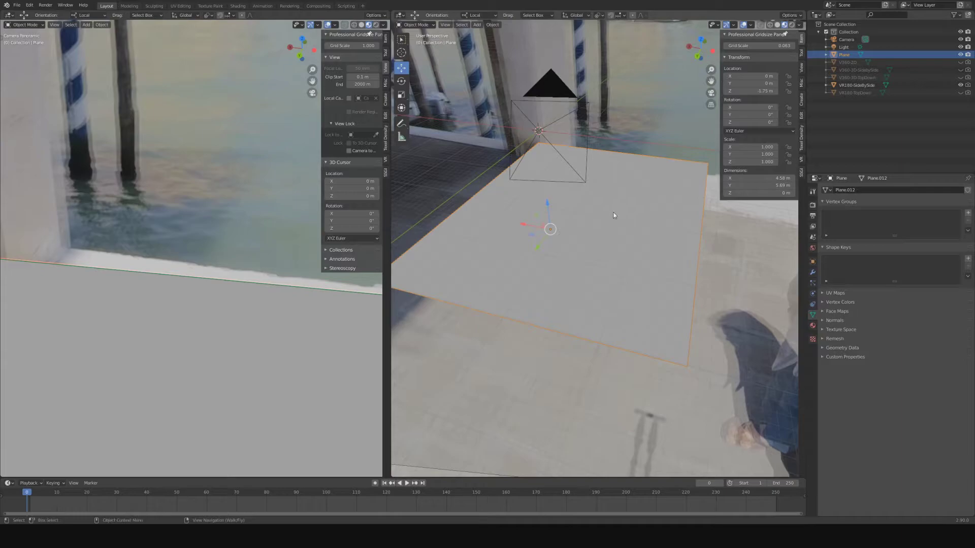
pyautogui.click(585, 191)
pyautogui.click(601, 227)
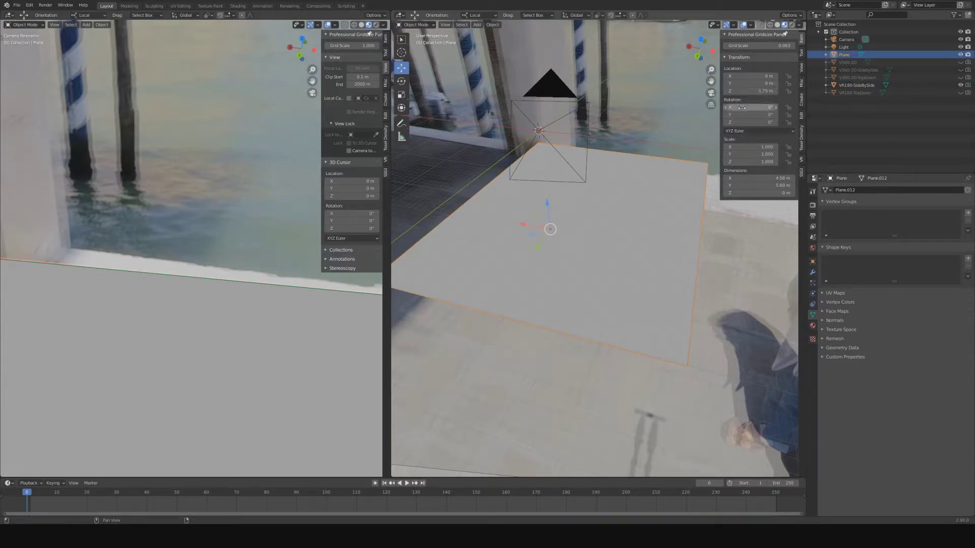
pyautogui.moveTo(745, 120); pyautogui.dragTo(755, 120)
# Move the whole plane about 0.086 m along its local Y toward the quay's water edge.
pyautogui.scroll(4, 251, 236)
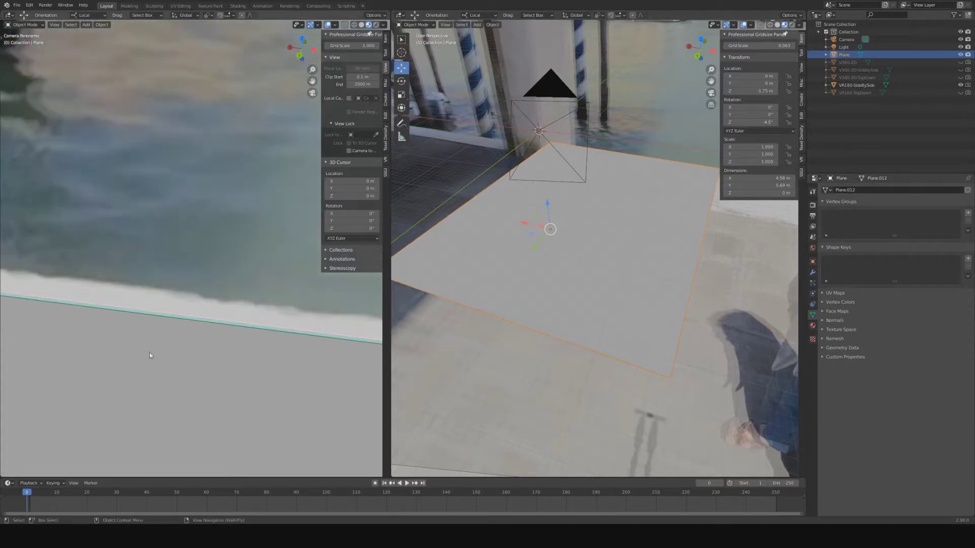
pyautogui.scroll(-5, 207, 303)
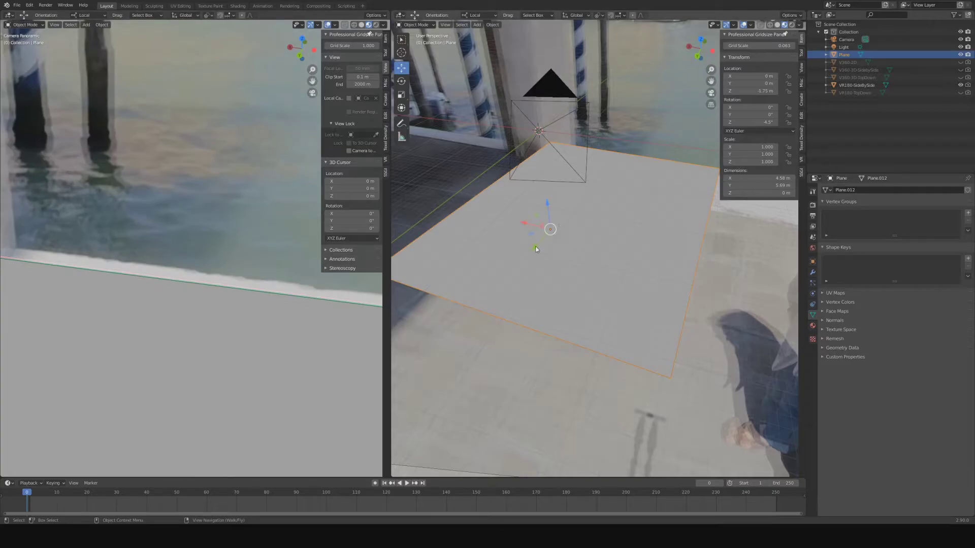
pyautogui.press('g')
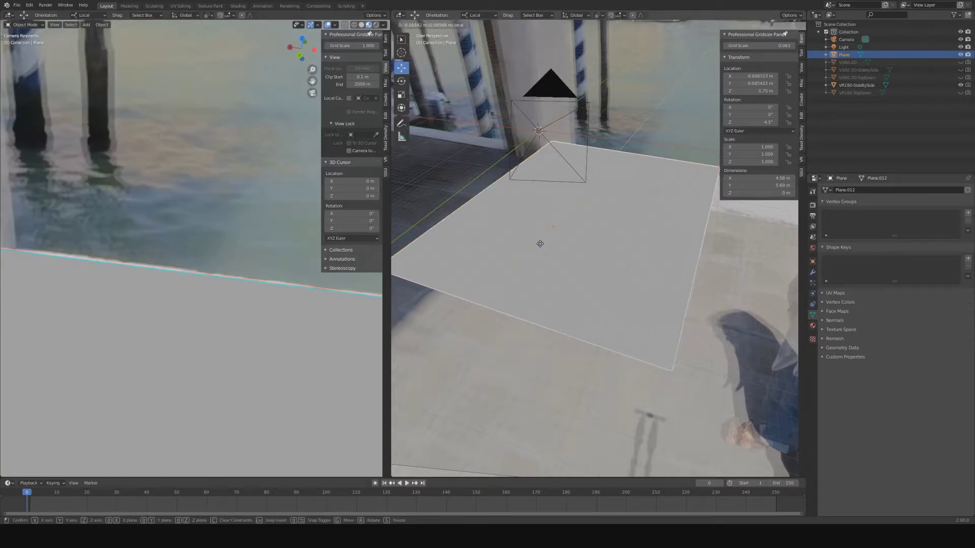
pyautogui.click(540, 244)
# In Edit Mode, extend the plane toward the column's base by moving its left edge about 0.95 m along local X.
pyautogui.scroll(-6, 117, 209)
pyautogui.moveTo(67, 195); pyautogui.dragTo(193, 259, button='middle')
pyautogui.click(607, 214)
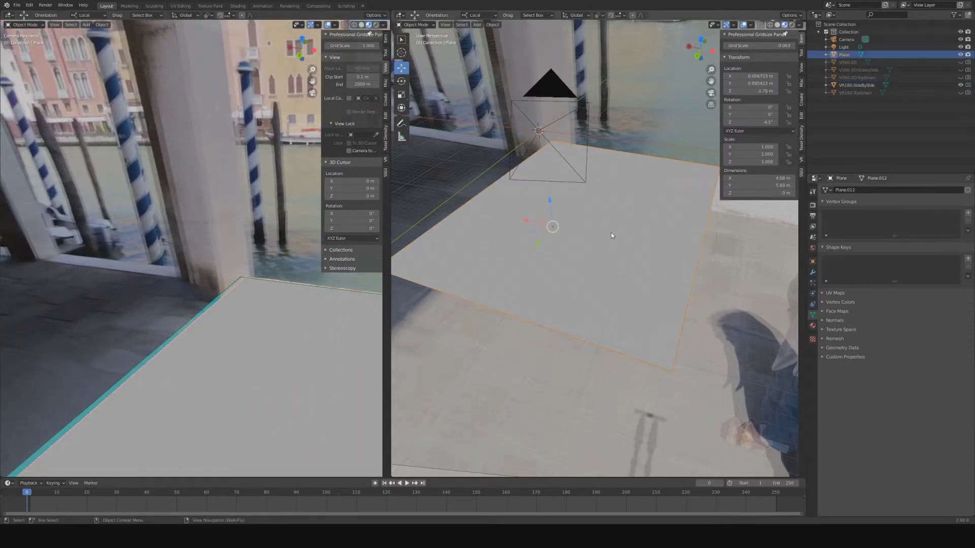
pyautogui.press('Tab')
pyautogui.click(474, 184)
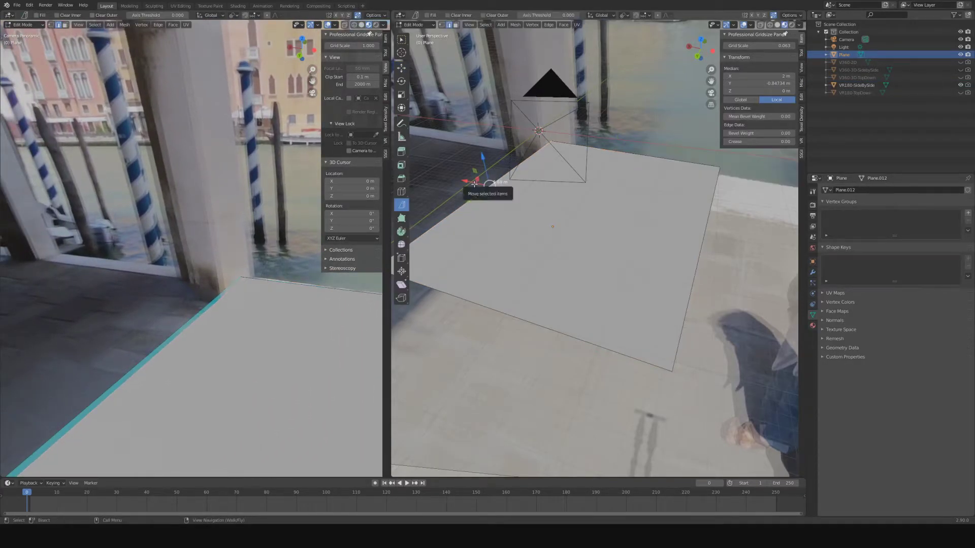
pyautogui.moveTo(489, 186); pyautogui.dragTo(416, 253)
# Fine-tune the left edge by about 0.046 m along local X so the plane's far corner meets the column's base.
pyautogui.scroll(9, 151, 322)
pyautogui.keyDown('shift'); pyautogui.moveTo(151, 322); pyautogui.dragTo(278, 256, button='middle'); pyautogui.keyUp('shift')
pyautogui.scroll(3, 278, 257)
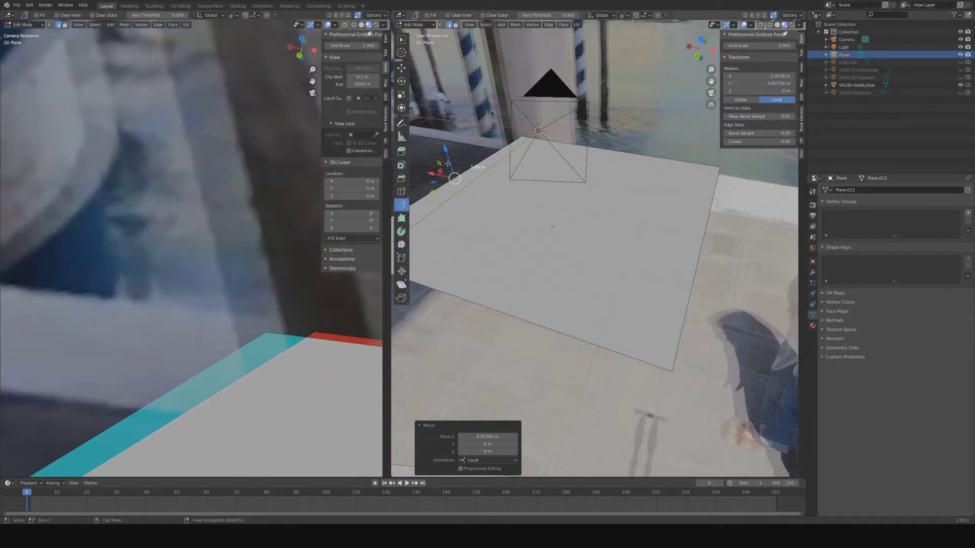
pyautogui.moveTo(434, 175); pyautogui.dragTo(432, 174)
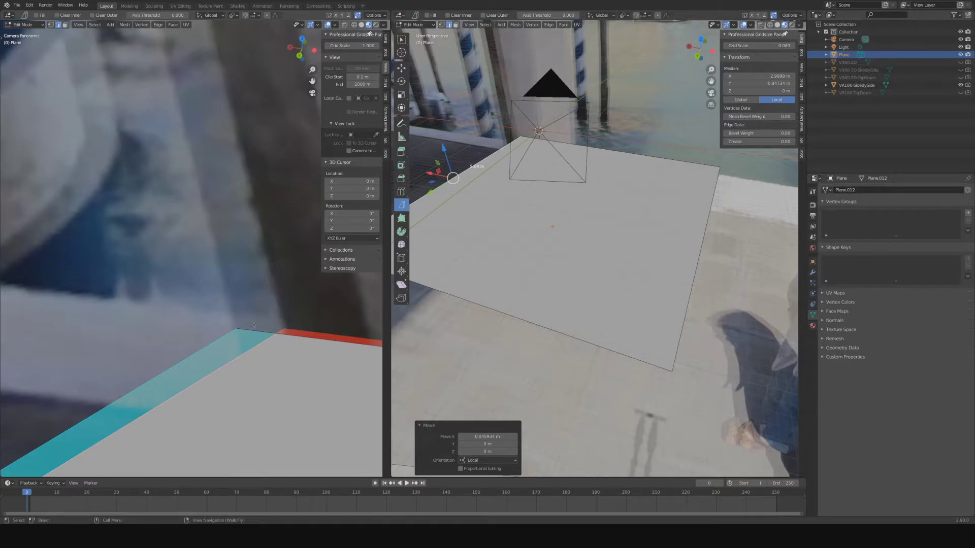
pyautogui.scroll(-6, 275, 336)
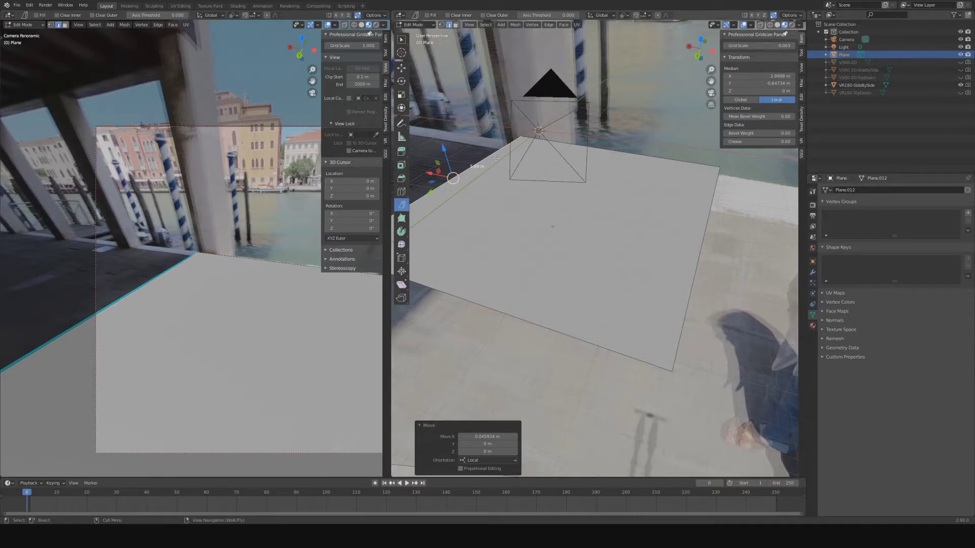
# Extrude the plane's edge at the column side about 1.95 m along local X across the shaded arcade floor.
pyautogui.press('e')
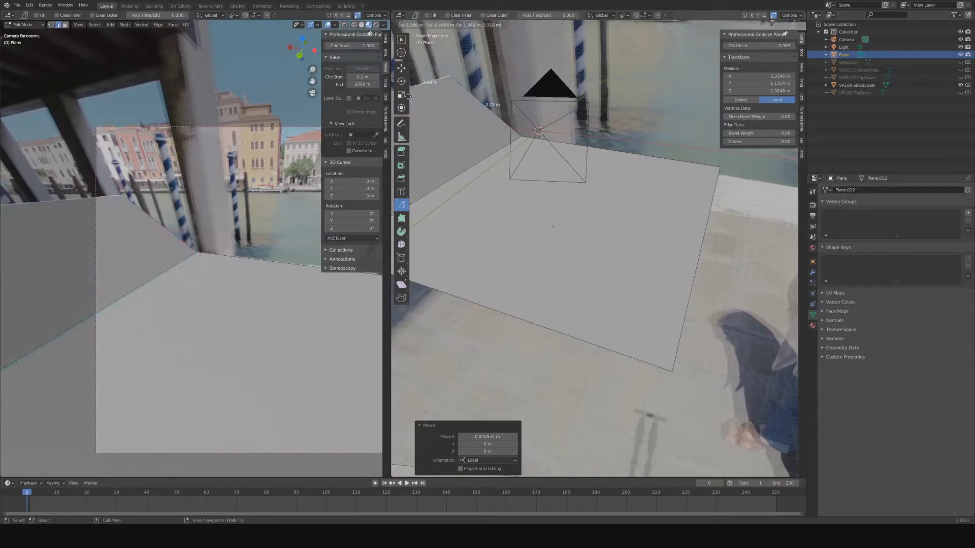
pyautogui.press('Escape')
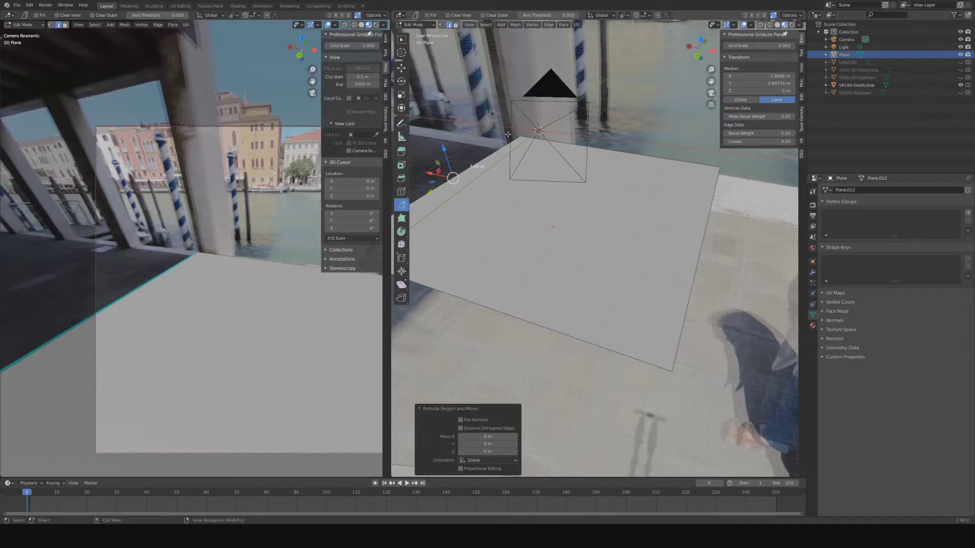
pyautogui.moveTo(430, 174); pyautogui.dragTo(403, 161)
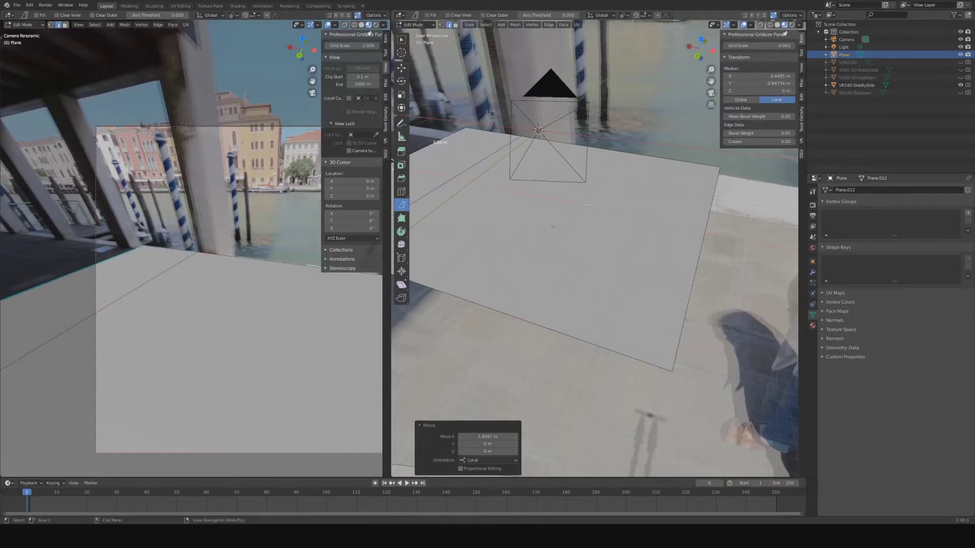
# Extend the newly extruded edge by another 0.298 m along local X so its corner lines up with the next column.
pyautogui.scroll(4, 645, 193)
pyautogui.scroll(-5, 635, 200)
pyautogui.scroll(7, 157, 238)
pyautogui.keyDown('shift'); pyautogui.moveTo(135, 227); pyautogui.dragTo(291, 223, button='middle'); pyautogui.keyUp('shift')
pyautogui.scroll(4, 194, 258)
pyautogui.moveTo(591, 194); pyautogui.dragTo(598, 249, button='right')
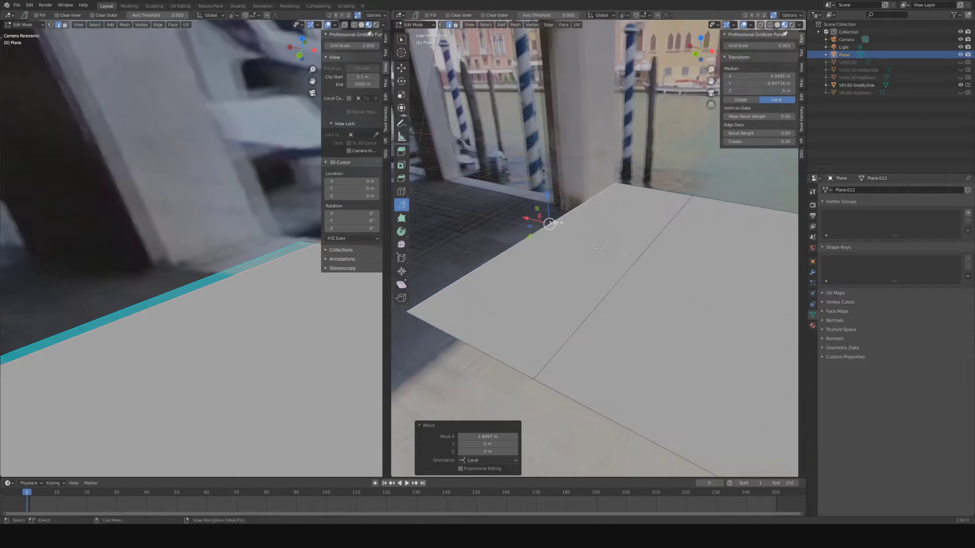
pyautogui.press('g')
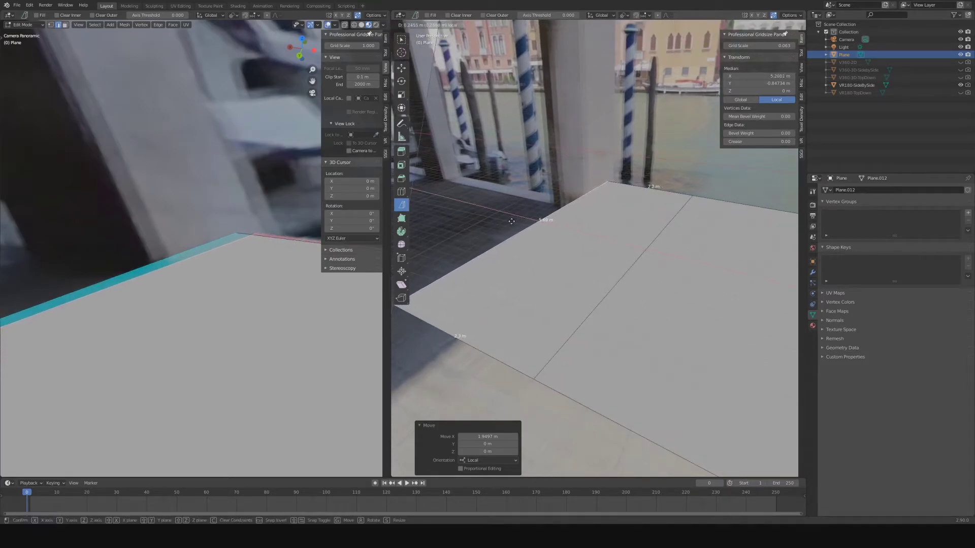
pyautogui.click(509, 222)
pyautogui.scroll(-6, 189, 222)
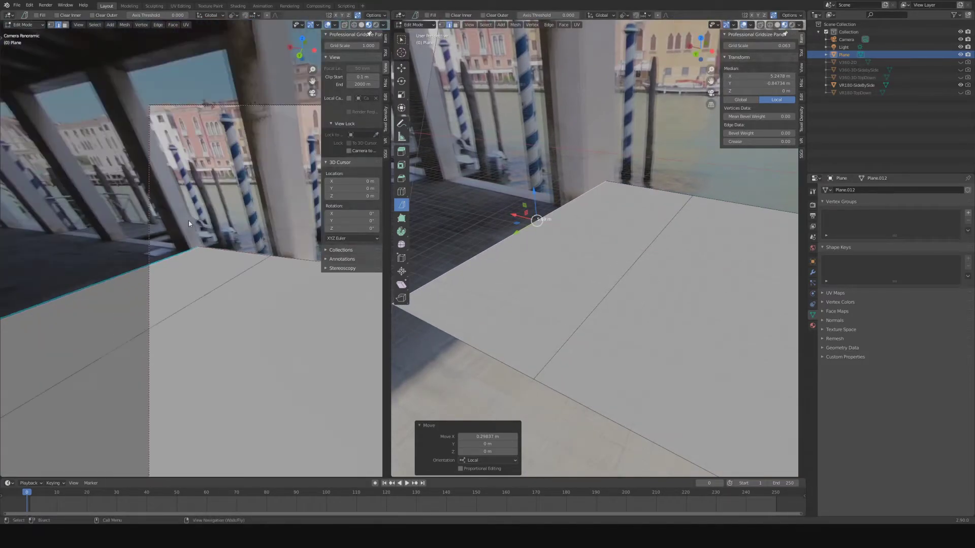
# In face selection mode, delete the original large face of the plane, keeping only the strip between the columns.
pyautogui.moveTo(601, 246); pyautogui.dragTo(534, 273, button='middle')
pyautogui.press('3')
pyautogui.click(535, 273)
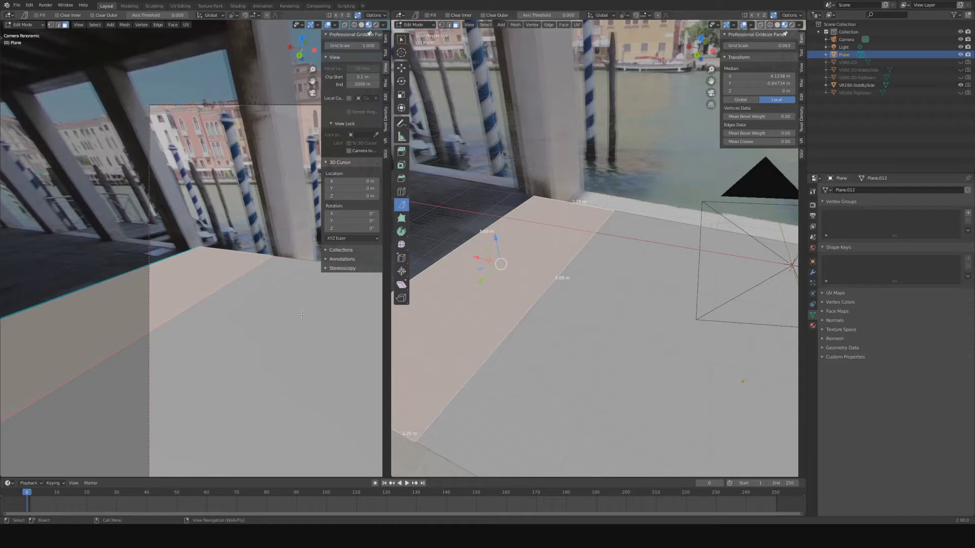
pyautogui.click(653, 314)
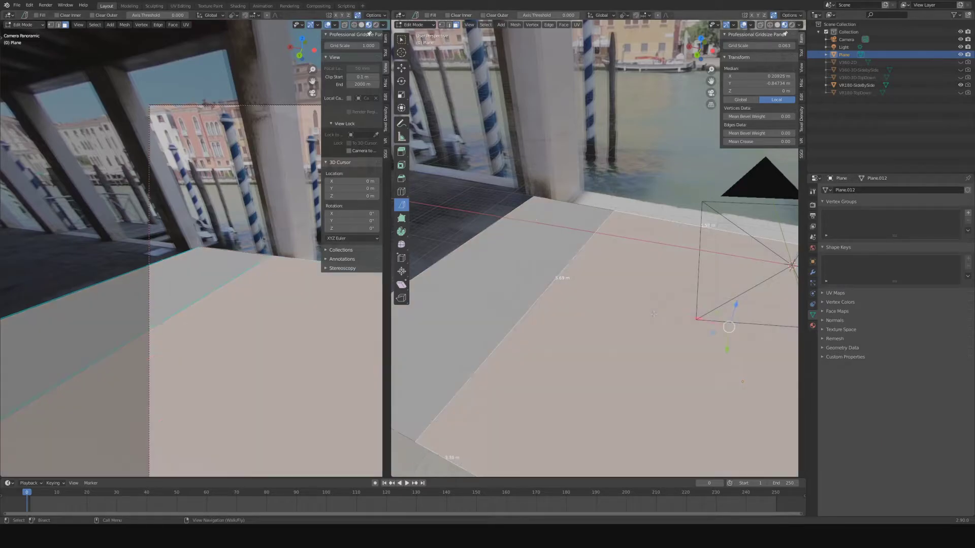
pyautogui.press('x')
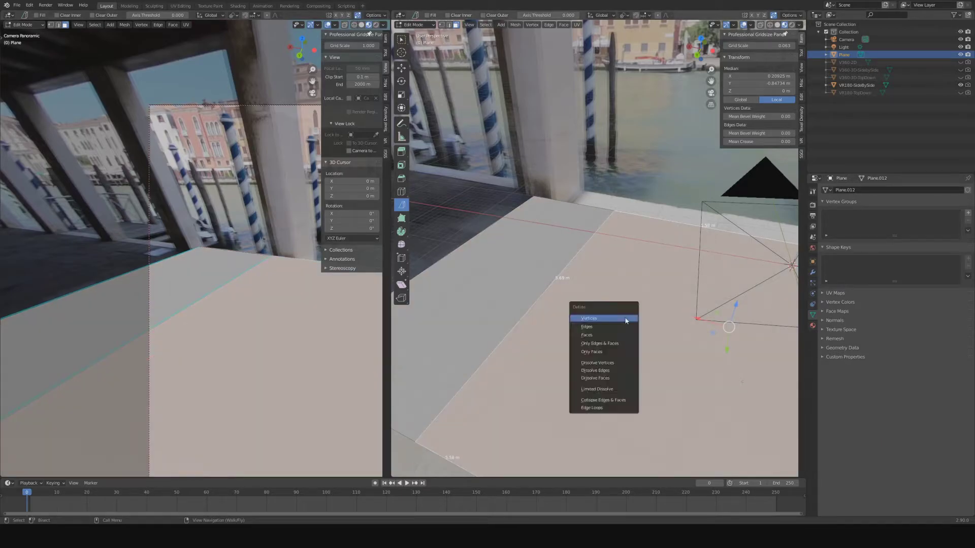
pyautogui.click(620, 338)
# Fit the strip's water-side edge to the quay border by moving it 0.331 m and then -0.056 m along local Y.
pyautogui.click(512, 260)
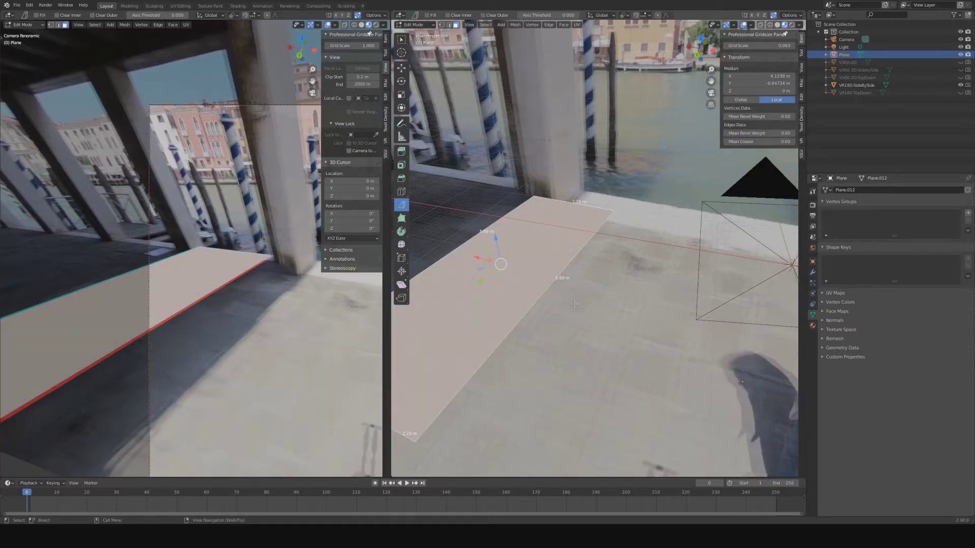
pyautogui.press('g')
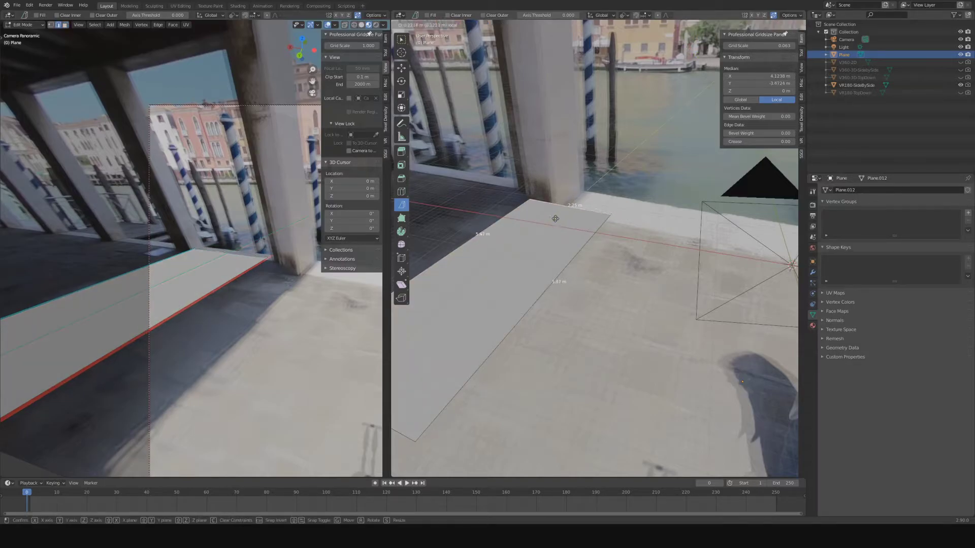
pyautogui.click(555, 222)
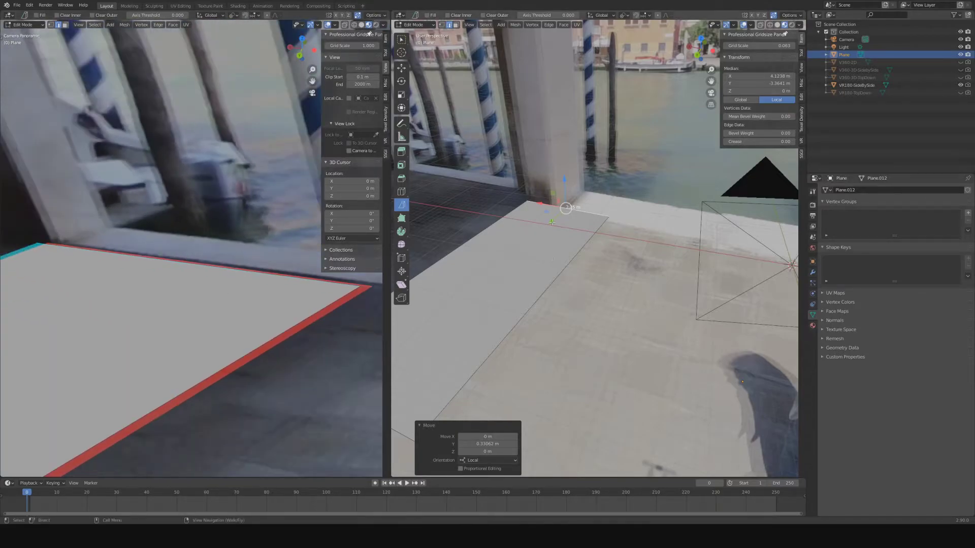
pyautogui.press('g')
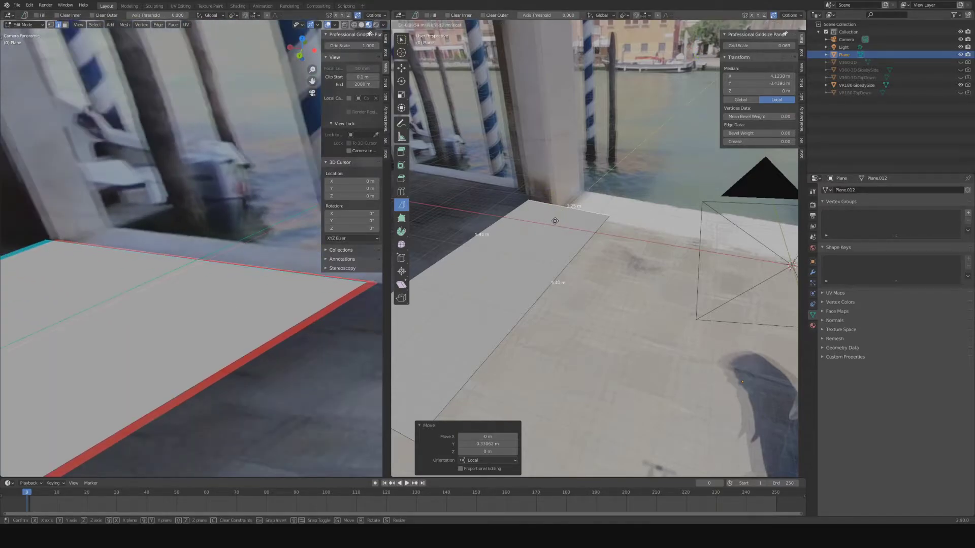
pyautogui.click(555, 221)
# Walk through the scene to examine how the remaining strip sits on the pavement between the columns.
pyautogui.hotkey('shift', '`')
pyautogui.click(598, 248)
pyautogui.hotkey('shift', '`')
pyautogui.press('s')
pyautogui.press('w')
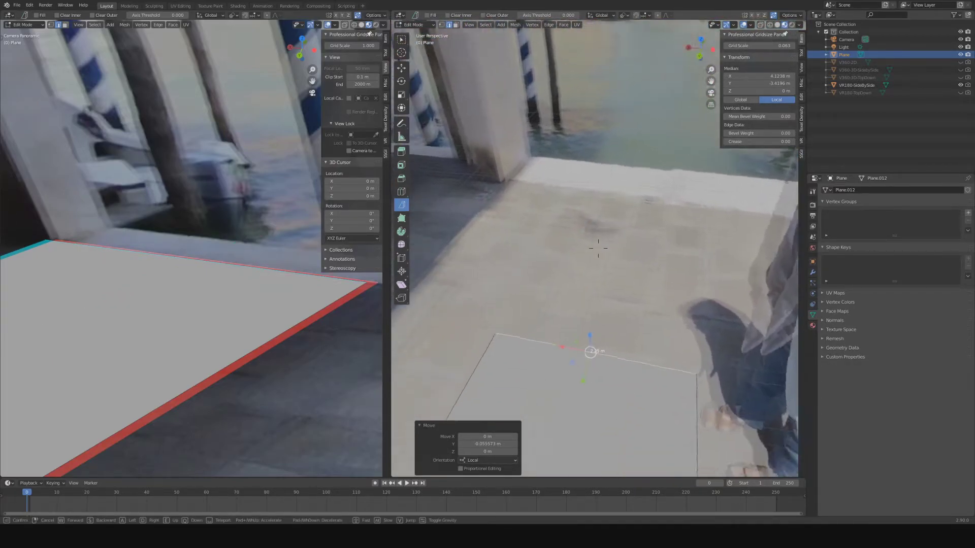
pyautogui.press('s')
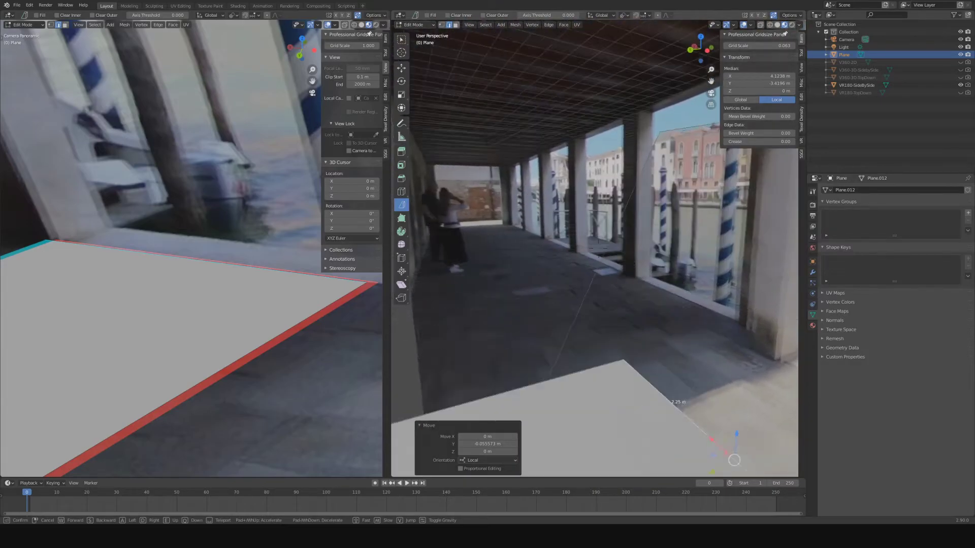
pyautogui.click(486, 154)
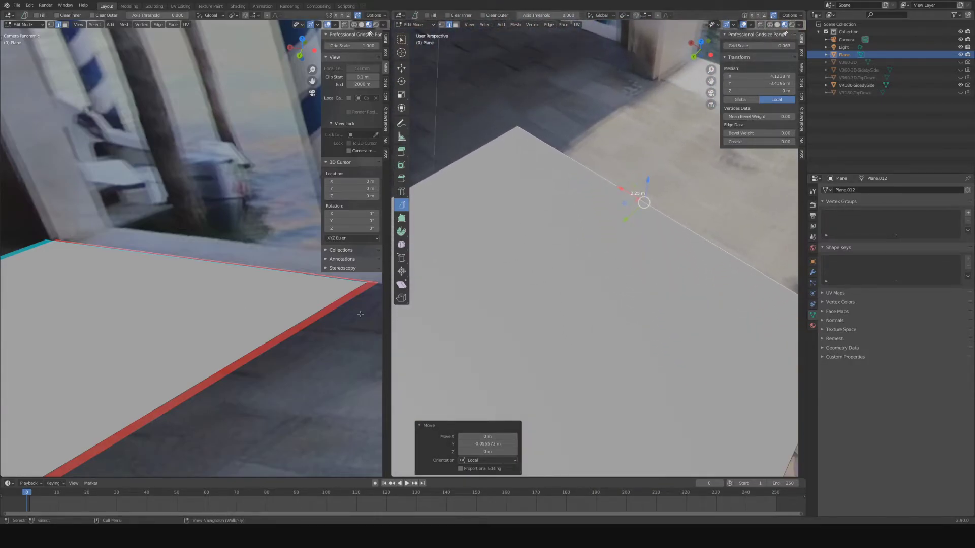
pyautogui.hotkey('shift', '`')
pyautogui.press('s')
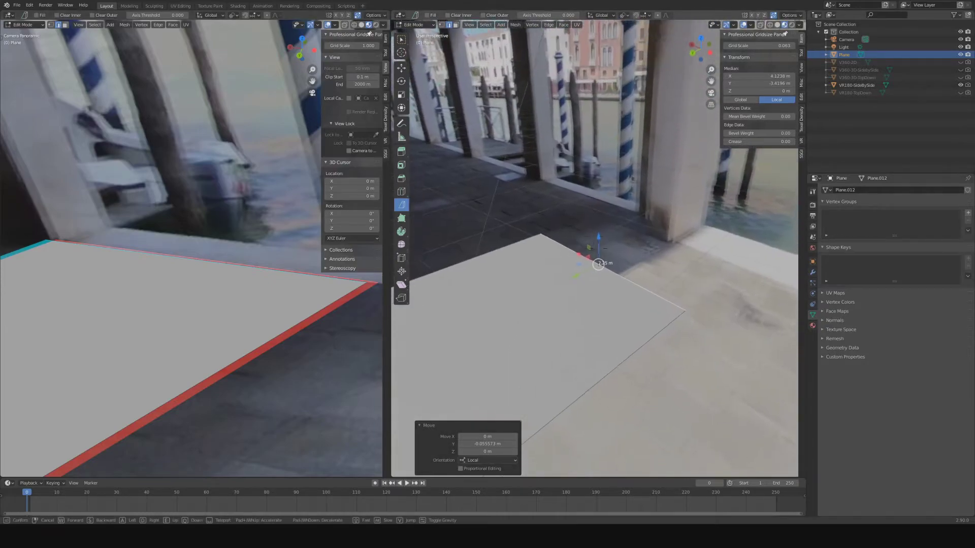
pyautogui.click(601, 250)
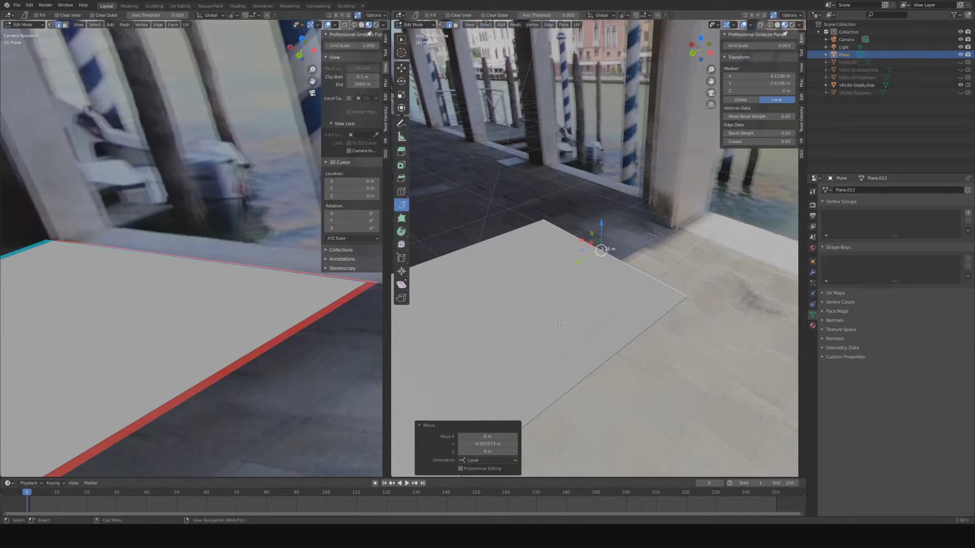
# Place the 3D cursor on the strip and add a 0.125 m cube there in Object Mode.
pyautogui.keyDown('shift'); pyautogui.rightClick(546, 282); pyautogui.keyUp('shift')
pyautogui.press('Tab')
pyautogui.hotkey('shift', 'a')
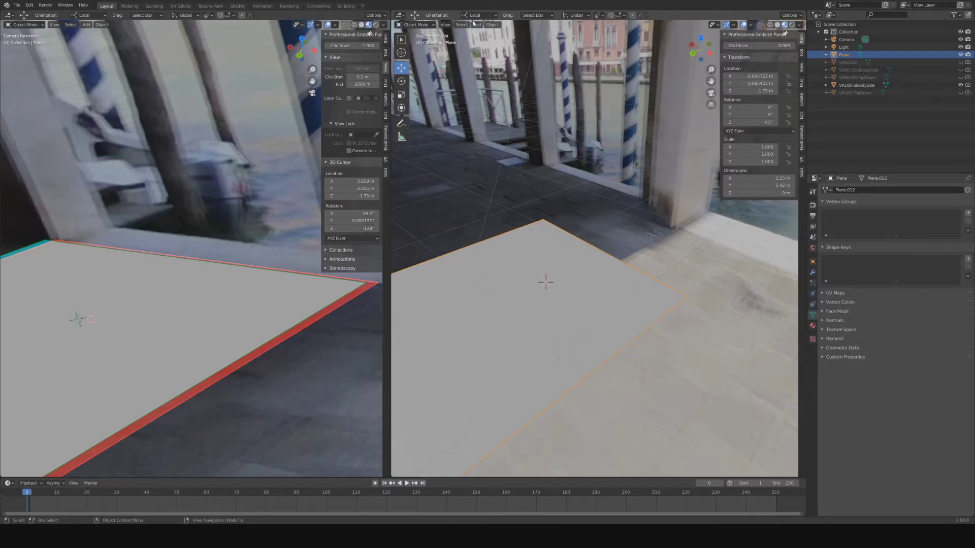
pyautogui.click(477, 24)
pyautogui.moveTo(488, 33)
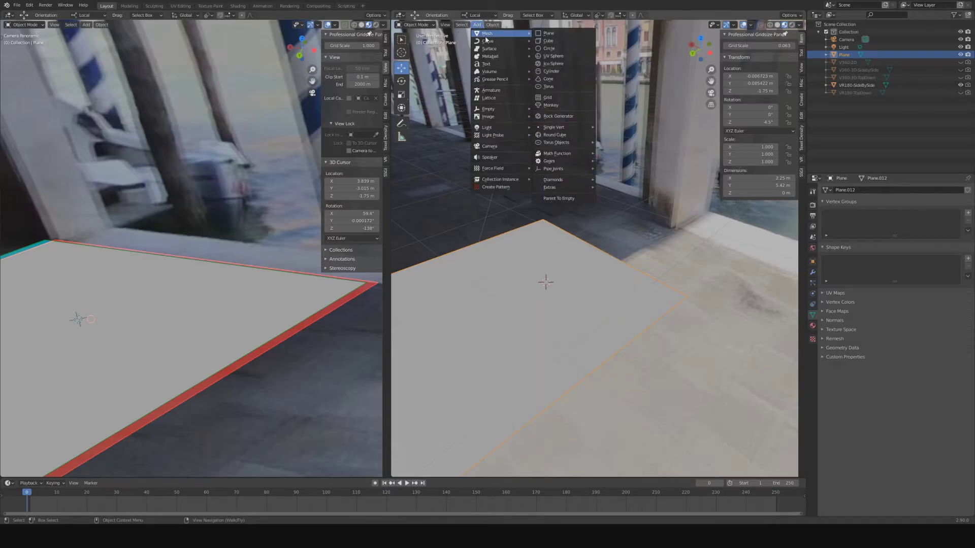
pyautogui.click(563, 41)
# Raise the cube about 0.073 m along Z so it stands on the ground plane.
pyautogui.press('w')
pyautogui.moveTo(585, 286); pyautogui.dragTo(576, 302, button='right')
pyautogui.press('s')
pyautogui.press('g')
pyautogui.press('z')
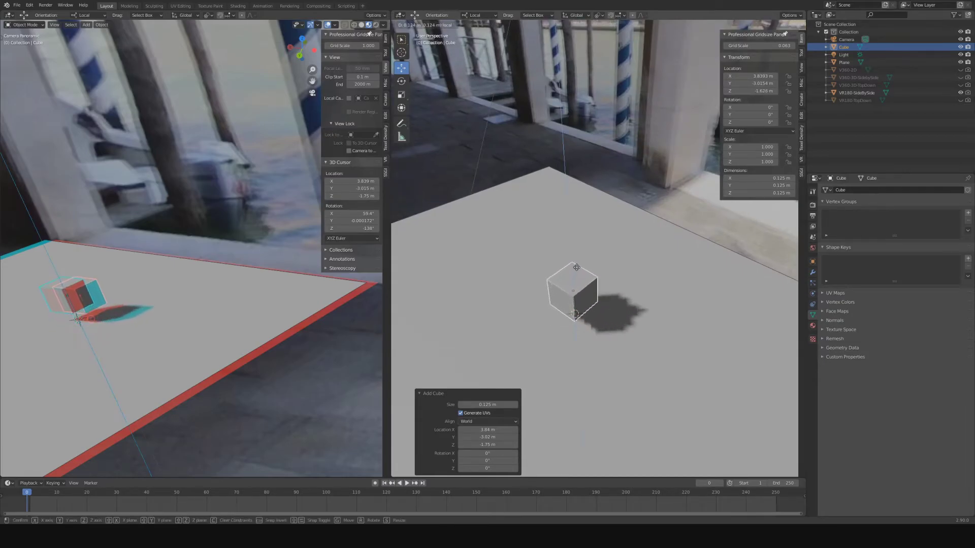
pyautogui.click(579, 278)
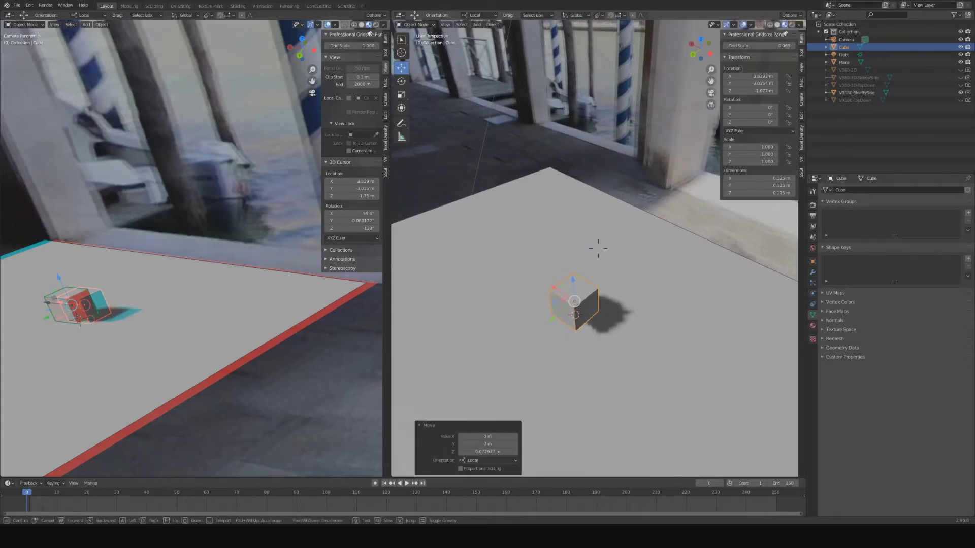
# Move the cube about 0.57 m along local Y toward the plane's water-side edge.
pyautogui.hotkey('shift', '`')
pyautogui.press('w')
pyautogui.click(598, 248)
pyautogui.moveTo(474, 208); pyautogui.dragTo(561, 200)
pyautogui.click(563, 199)
# Tilt the cube freely with a trackball rotation and scale it up by a factor of about 2.94.
pyautogui.press('r')
pyautogui.press('r')
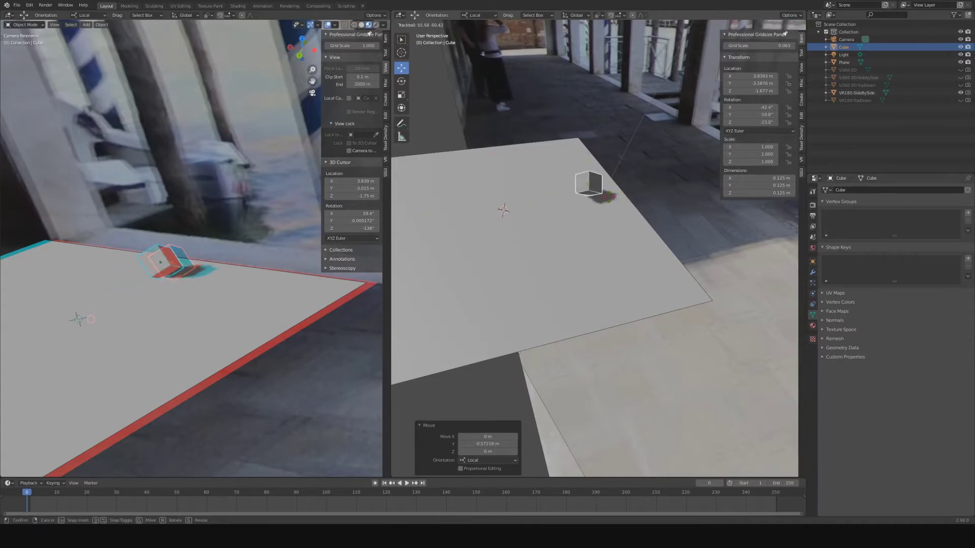
pyautogui.click(623, 199)
pyautogui.press('s')
pyautogui.click(747, 305)
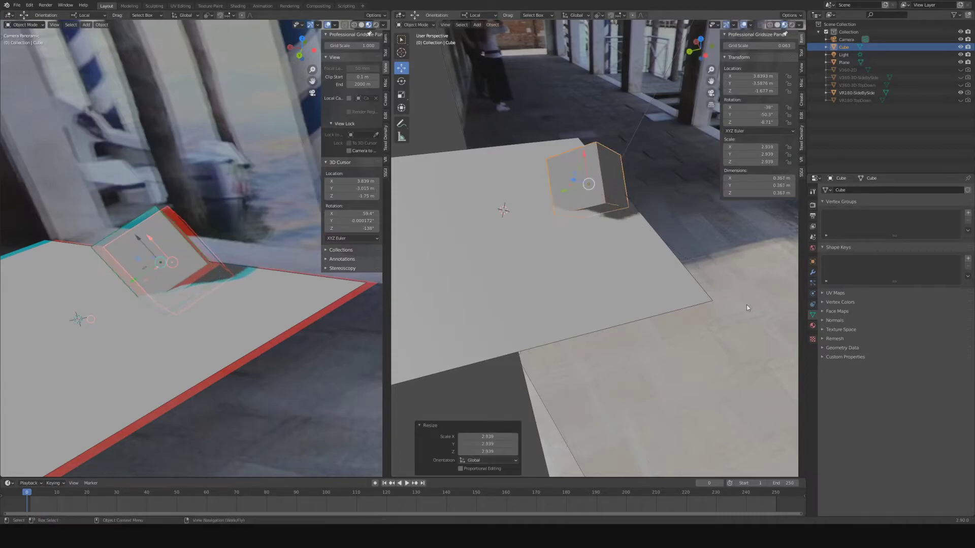
# Lift the tilted cube about 0.159 m along its local X axis.
pyautogui.press('g')
pyautogui.press('x')
pyautogui.press('x')
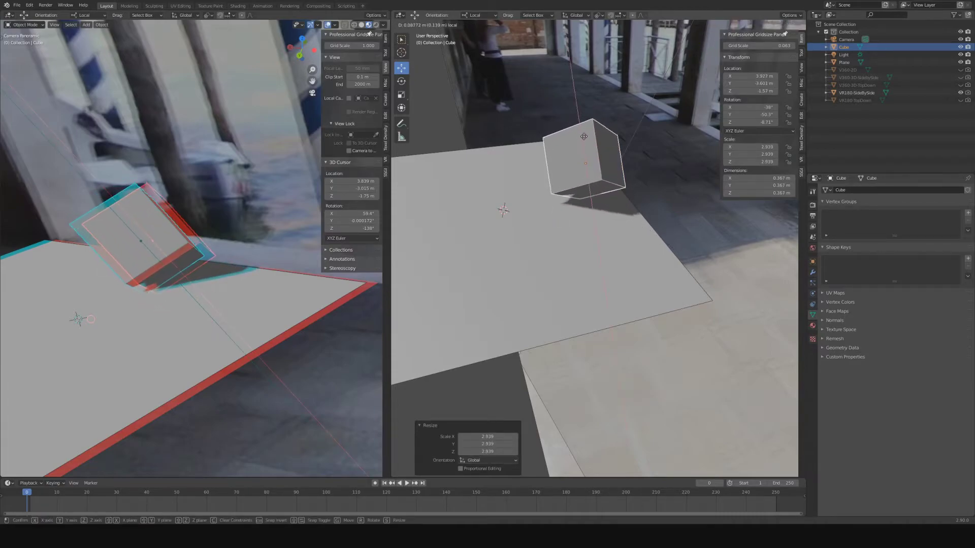
pyautogui.click(611, 213)
# Shift the tilted cube about 0.161 m along its local Z axis so it floats above the ground plane.
pyautogui.hotkey('shift', '`')
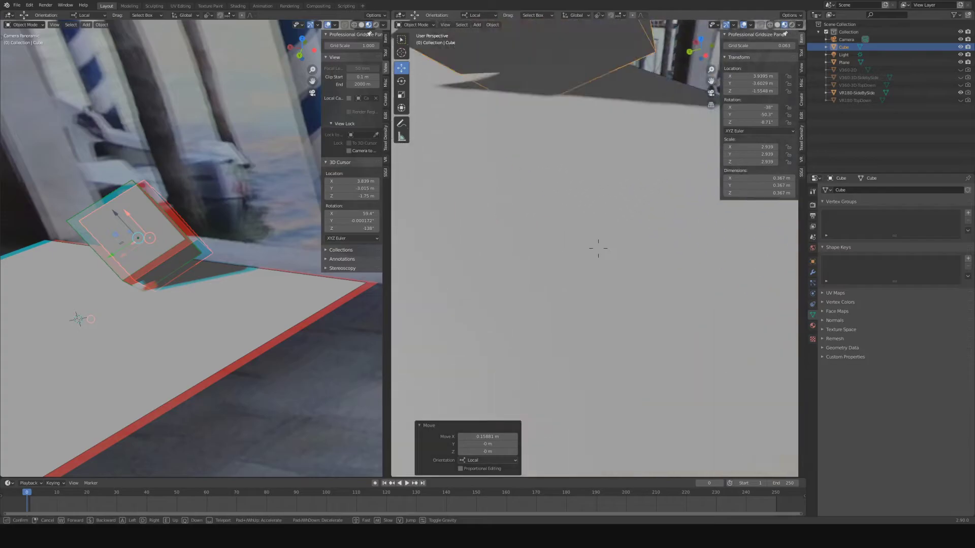
pyautogui.press('w')
pyautogui.moveTo(599, 248); pyautogui.dragTo(592, 182, button='right')
pyautogui.press('s')
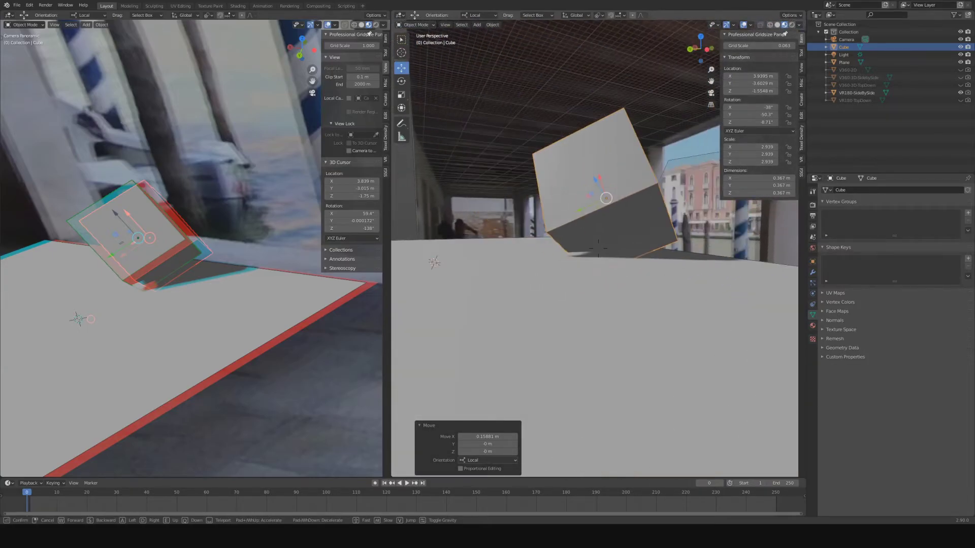
pyautogui.press('g')
pyautogui.press('z')
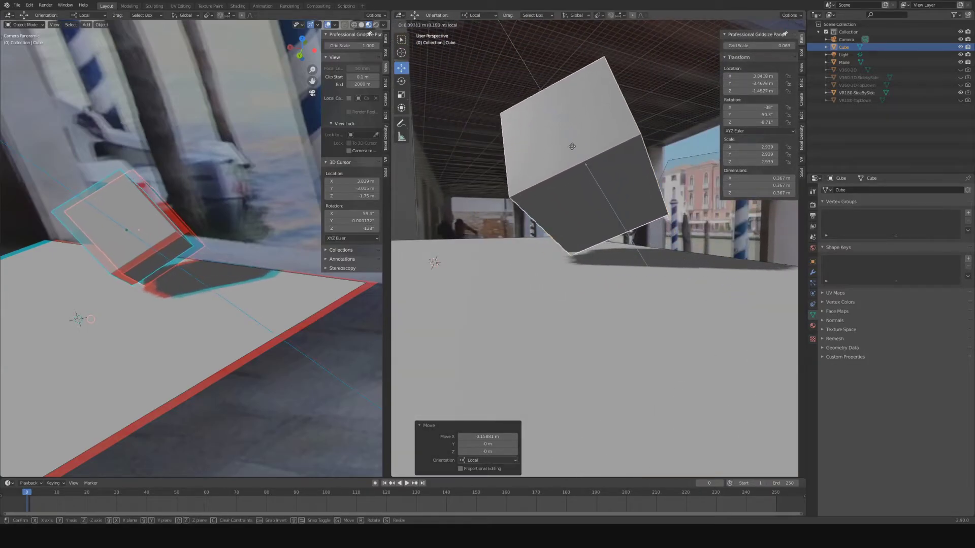
pyautogui.click(575, 155)
# Delete the ground plane, leaving only the cube floating over the backdrop's pavement.
pyautogui.hotkey('shift', '`')
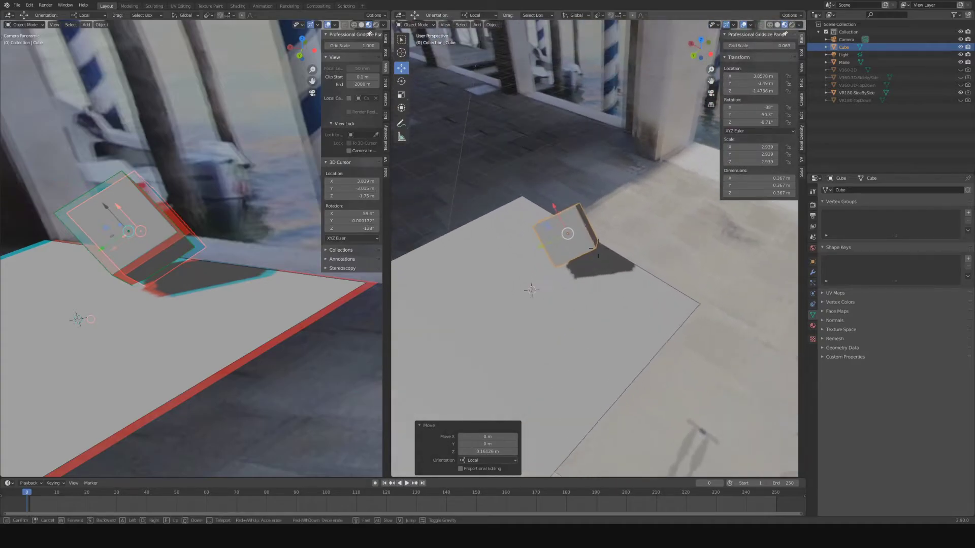
pyautogui.press('s')
pyautogui.press('a')
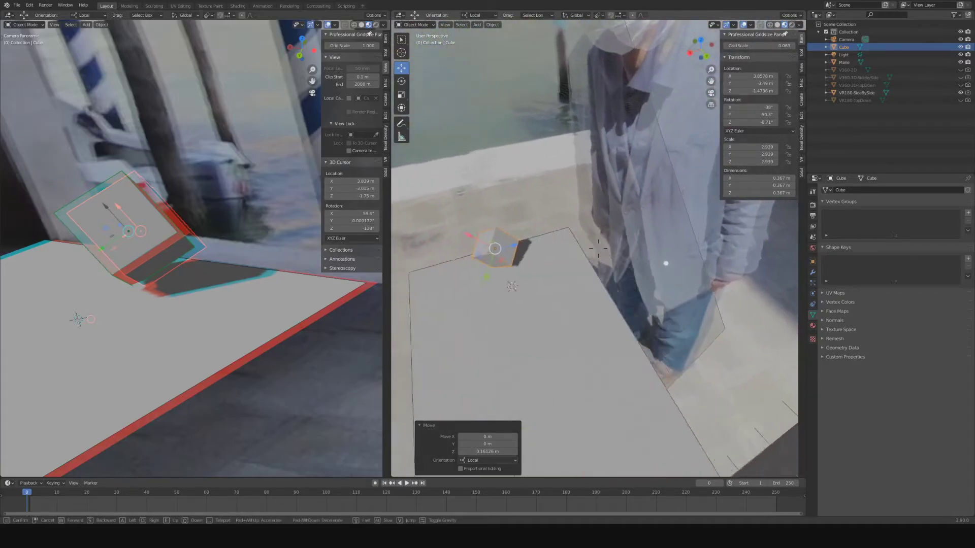
pyautogui.press('d')
pyautogui.click(598, 248)
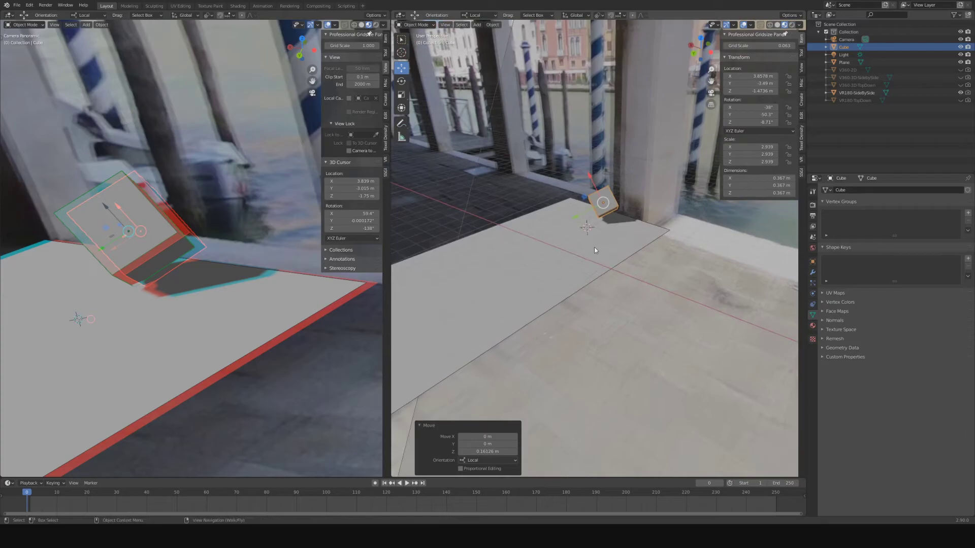
pyautogui.click(535, 283)
pyautogui.press('x')
pyautogui.click(569, 244)
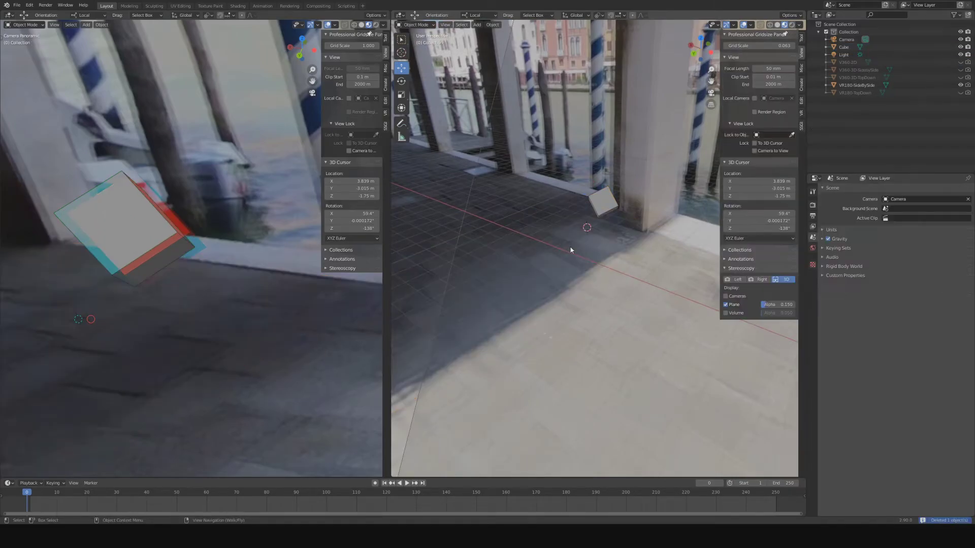
# Turn the panoramic camera toward the arcade so the floating cube, the columns and the quay fall inside its frame.
pyautogui.scroll(-9, 226, 277)
pyautogui.scroll(2, 225, 278)
pyautogui.scroll(1, 225, 277)
pyautogui.keyDown('shift'); pyautogui.moveTo(225, 277); pyautogui.dragTo(141, 268, button='middle'); pyautogui.keyUp('shift')
pyautogui.scroll(-2, 75, 257)
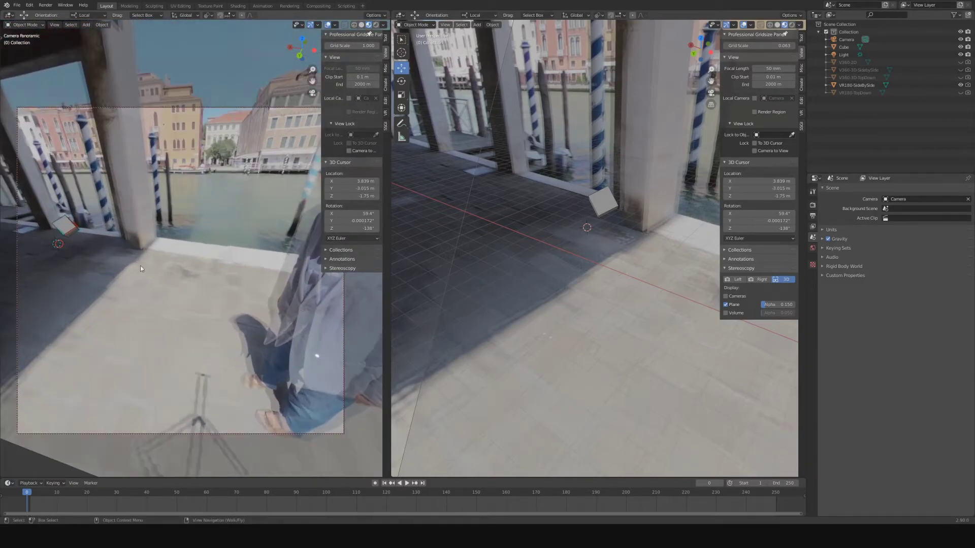
pyautogui.moveTo(141, 268); pyautogui.dragTo(76, 213, button='right')
pyautogui.press('w')
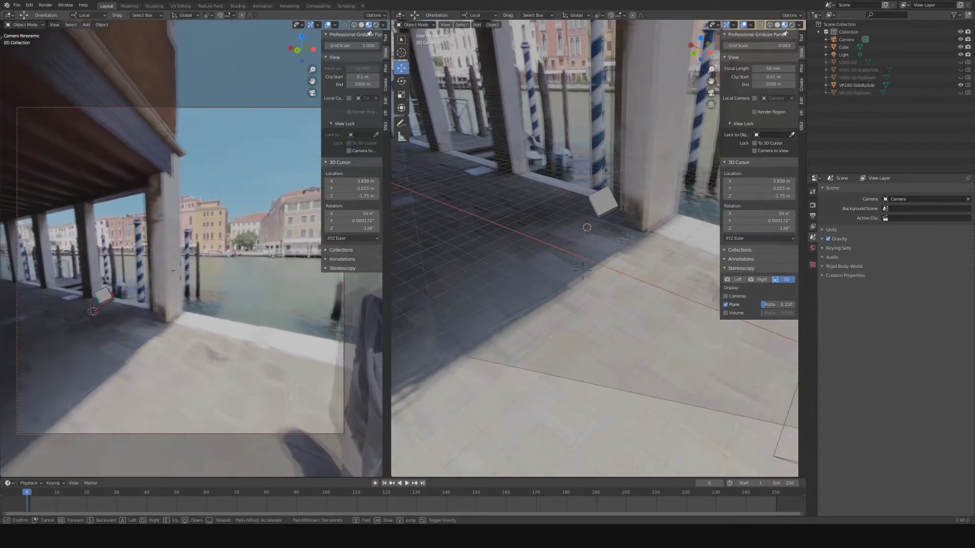
pyautogui.click(187, 329)
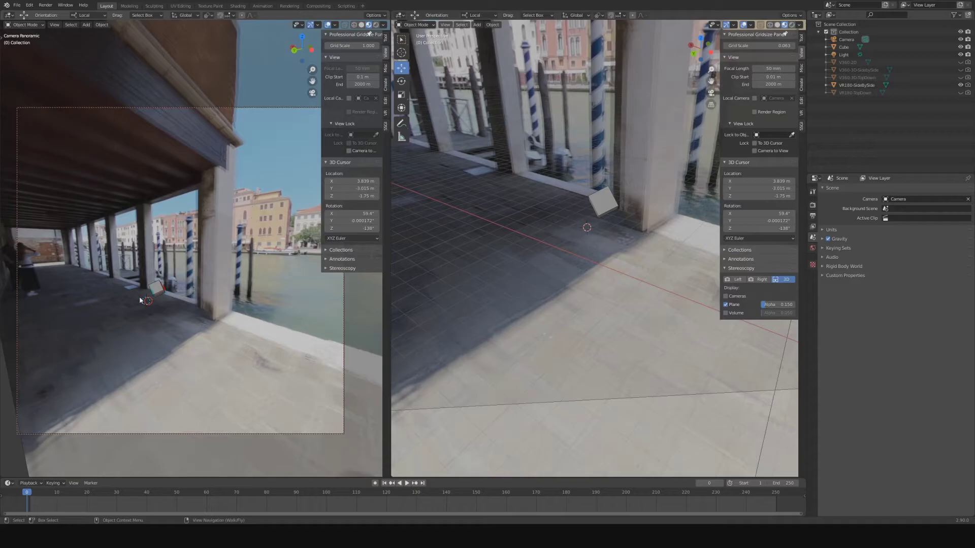
# Turn the panoramic camera away from the arcade so its frame faces the canal and the opposite buildings.
pyautogui.hotkey('shift', '`')
pyautogui.click(195, 250)
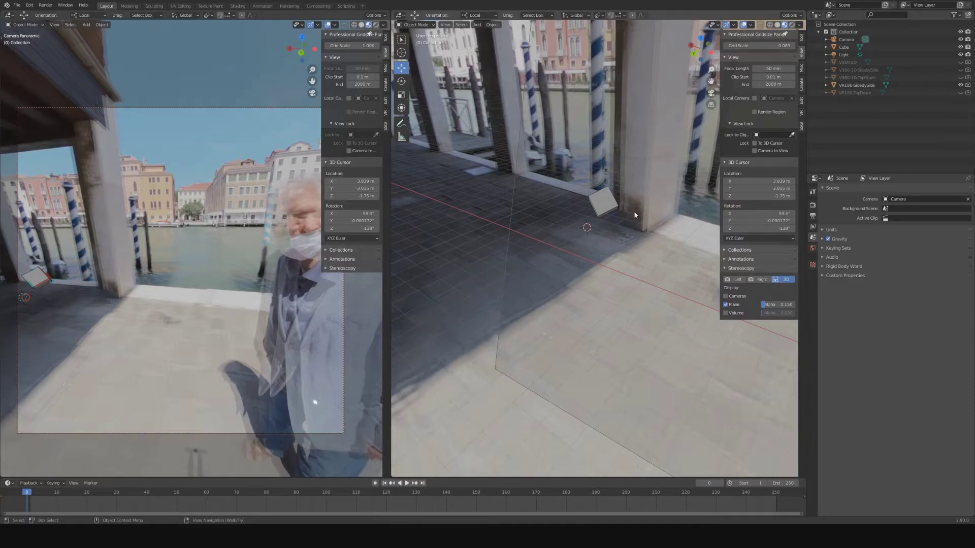
pyautogui.hotkey('shift', '`')
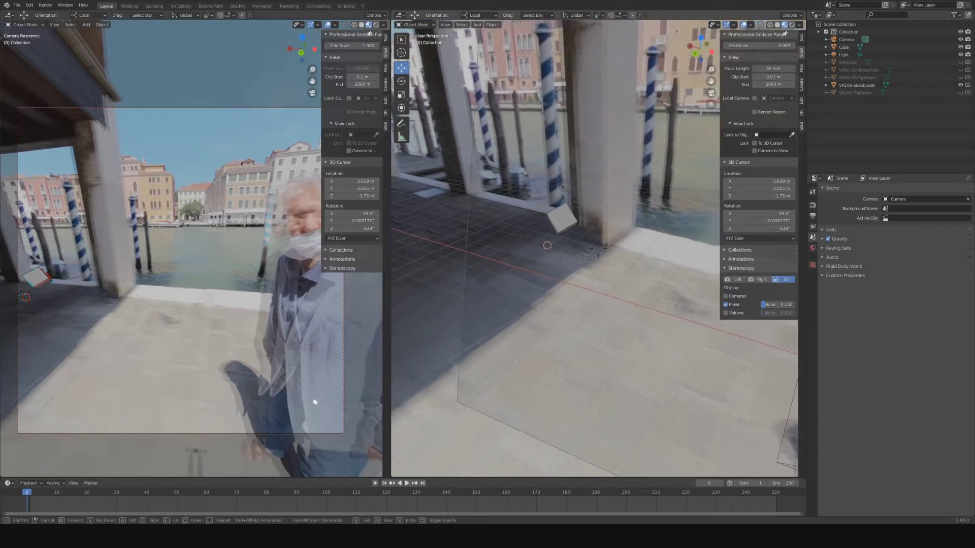
pyautogui.press('s')
pyautogui.click(592, 248)
pyautogui.hotkey('shift', '`')
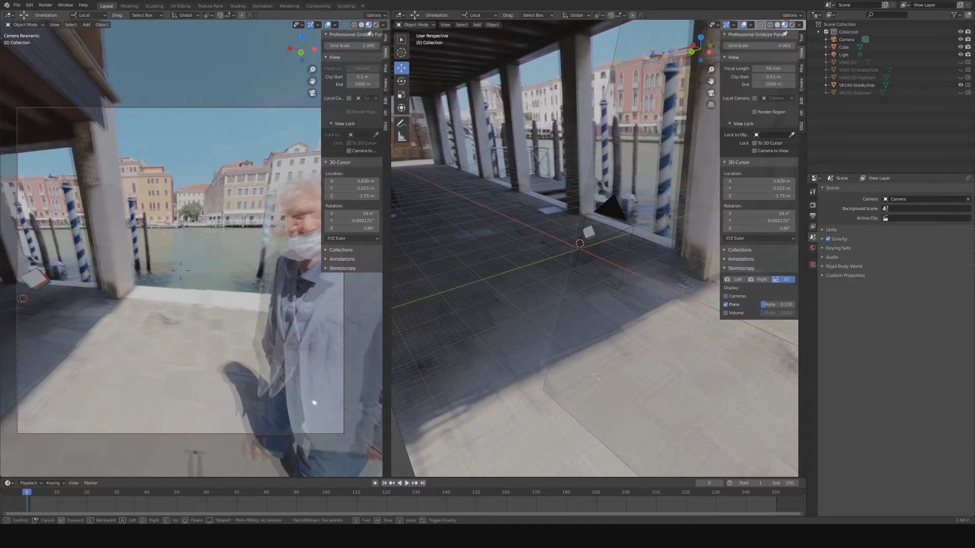
pyautogui.click(637, 278)
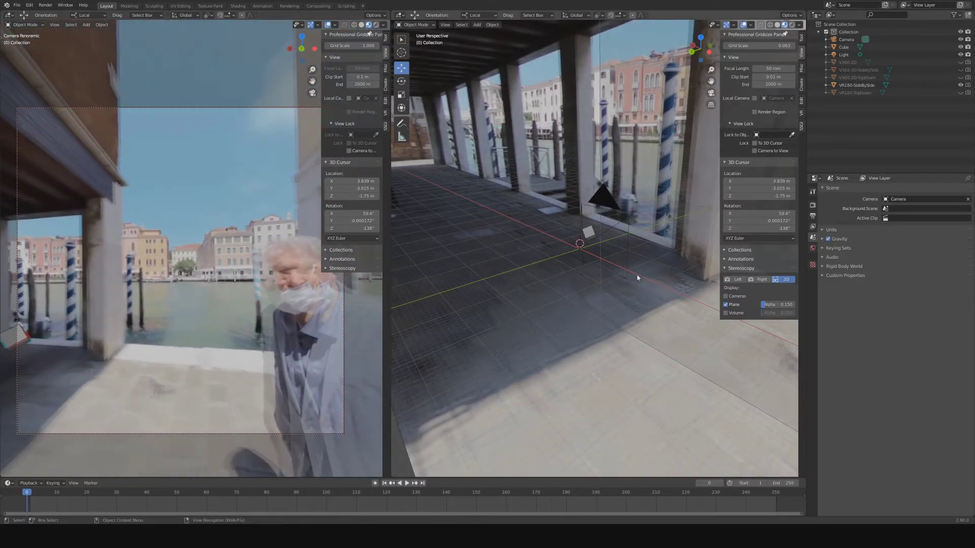
# Set the panoramic camera's rotation to X -90°, Y -180° and Z 0°.
pyautogui.click(603, 202)
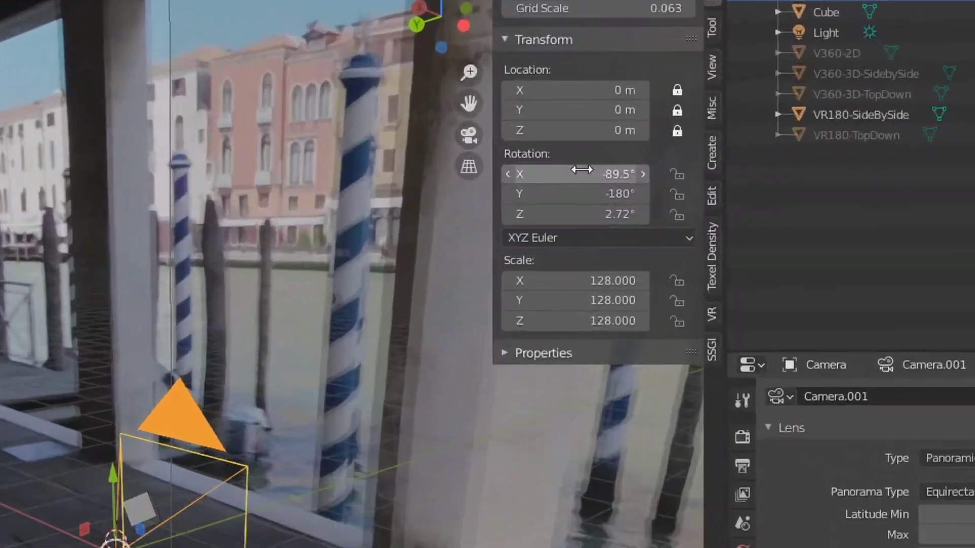
pyautogui.click(754, 106)
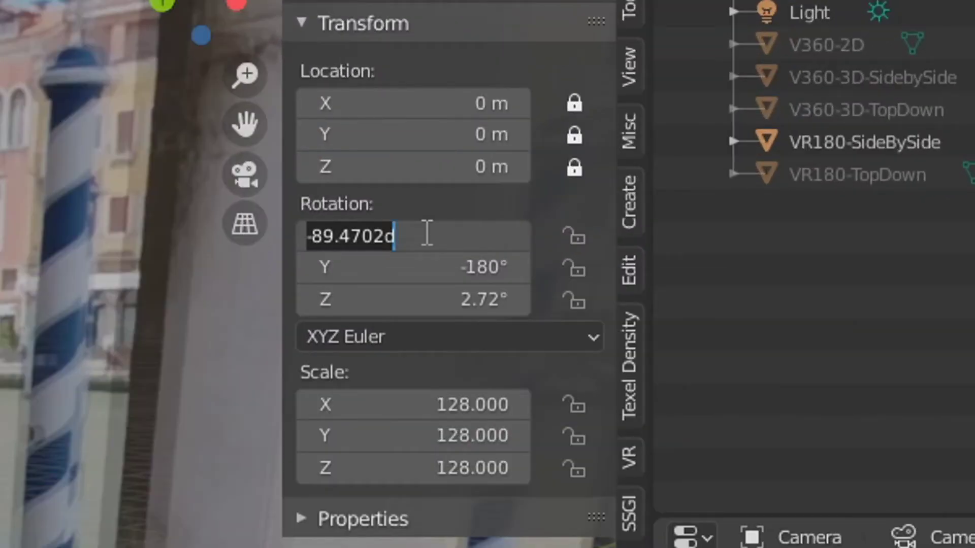
pyautogui.press('BackSpace')
pyautogui.write('-90')
pyautogui.press('Tab')
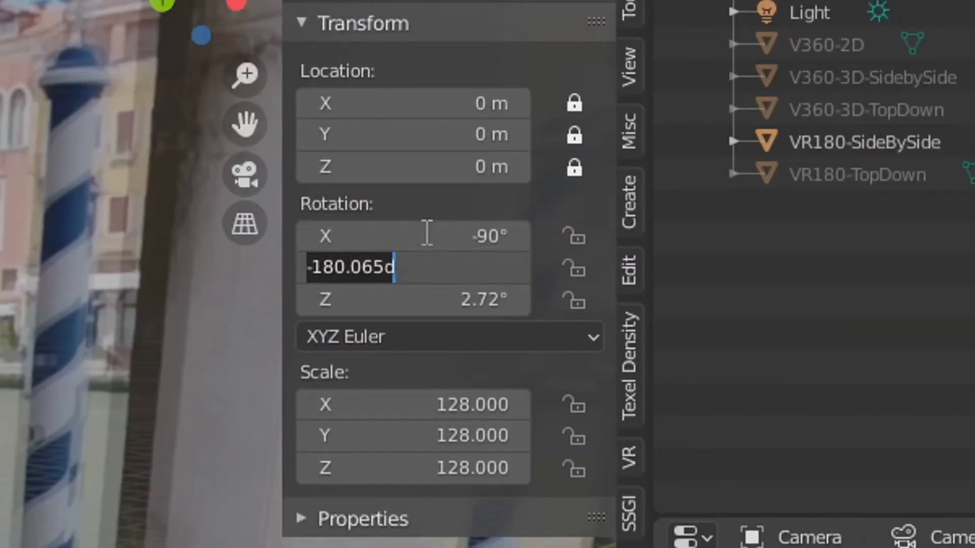
pyautogui.write('-180')
pyautogui.press('Tab')
pyautogui.write('0')
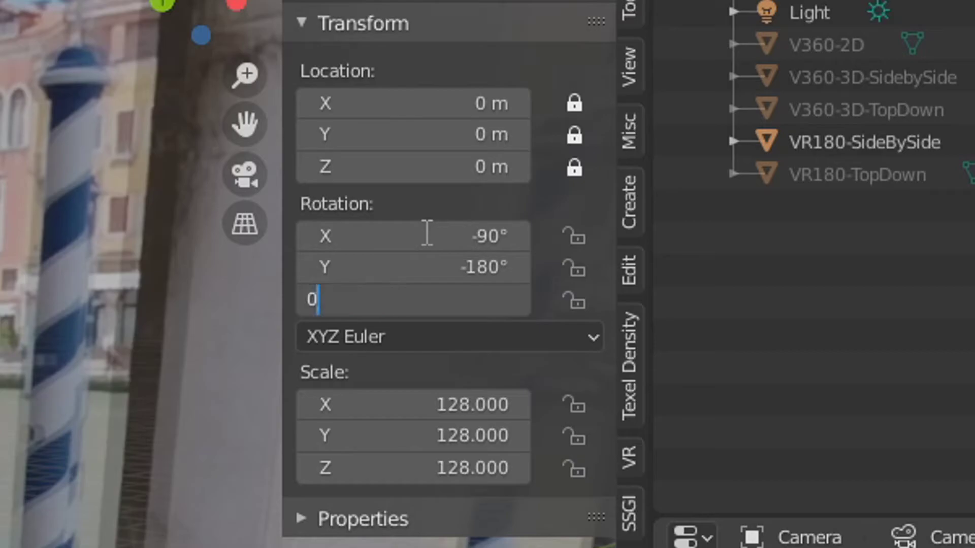
pyautogui.press('Tab')
pyautogui.press('Return')
# Inspect the straightened camera's orientation against the arcade, quay and canal in the perspective view.
pyautogui.hotkey('shift', '`')
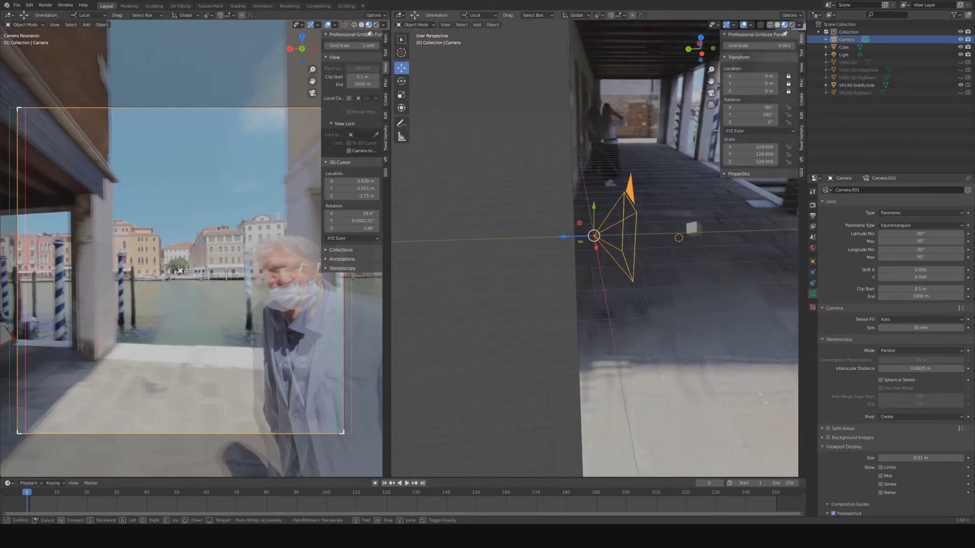
pyautogui.press('w')
pyautogui.press('a')
pyautogui.press('s')
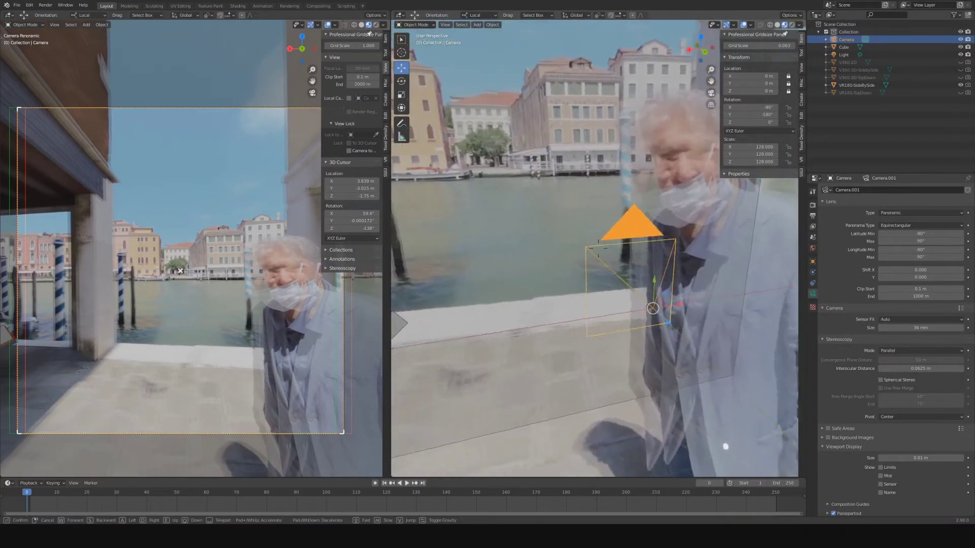
pyautogui.moveTo(598, 249); pyautogui.dragTo(598, 249, button='right')
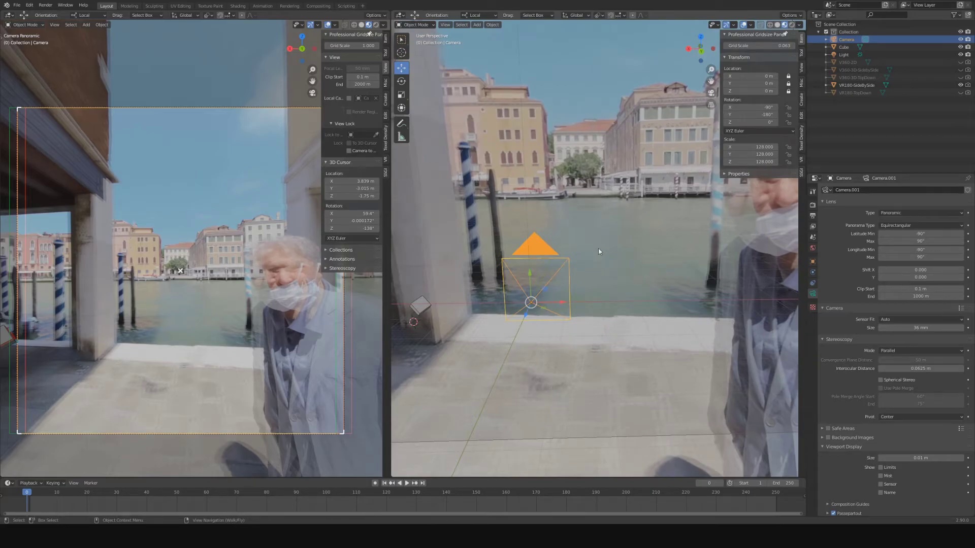
pyautogui.hotkey('shift', '`')
pyautogui.moveTo(598, 249); pyautogui.dragTo(601, 250, button='right')
pyautogui.press('s')
pyautogui.press('w')
pyautogui.press('s')
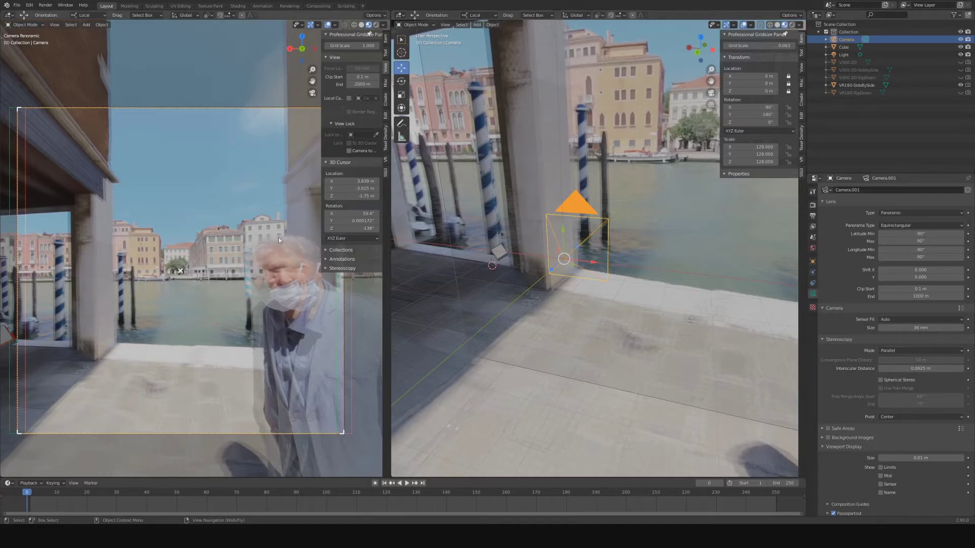
pyautogui.moveTo(670, 260); pyautogui.dragTo(573, 177, button='middle')
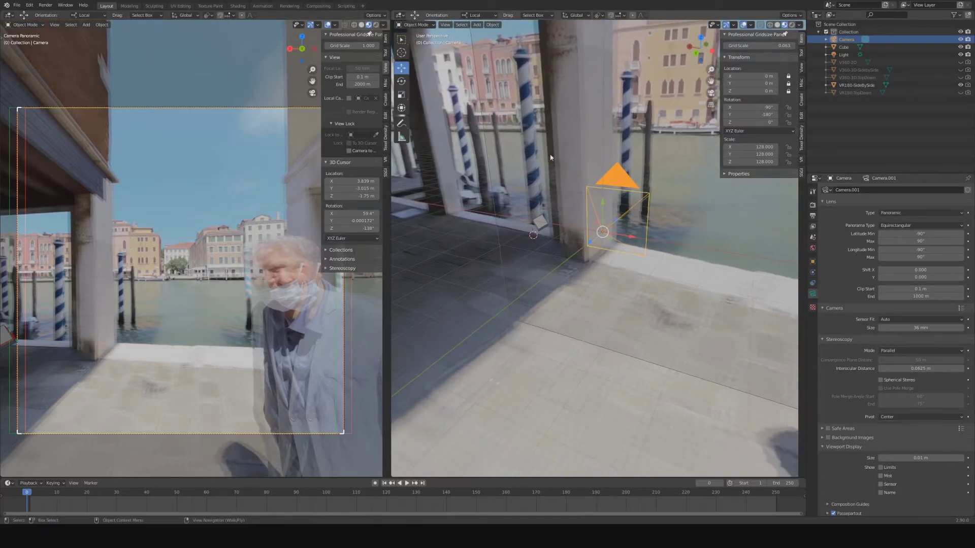
# Review the scene's render engine settings and its resolution, stereoscopy and file output settings.
pyautogui.click(813, 206)
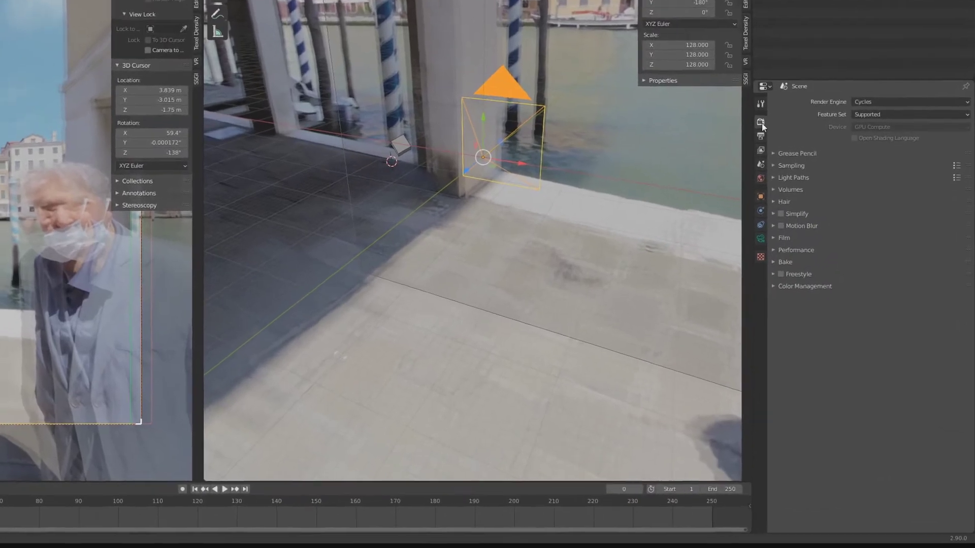
pyautogui.click(760, 137)
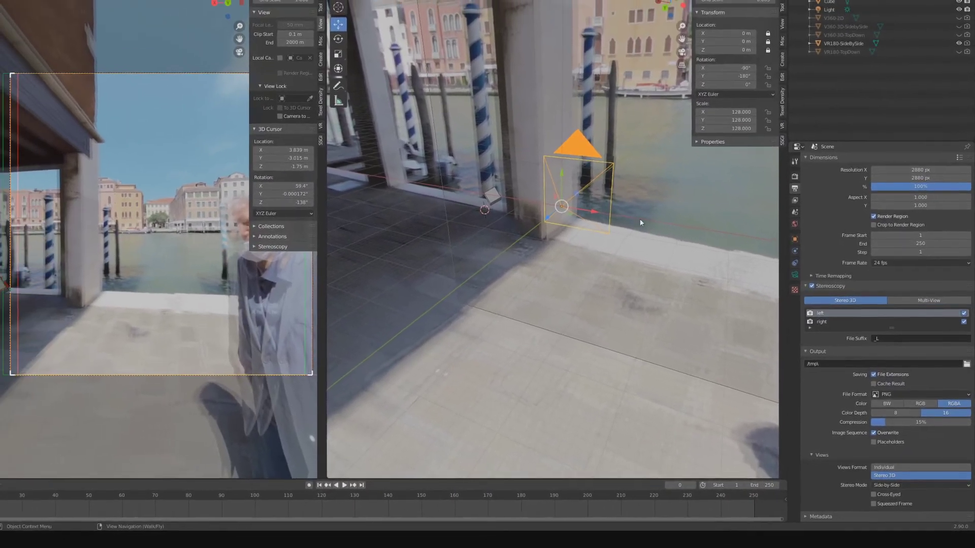
# Select the sun light high above the quay and show its light settings.
pyautogui.moveTo(576, 175); pyautogui.dragTo(639, 157, button='right')
pyautogui.moveTo(598, 248); pyautogui.dragTo(585, 234, button='right')
pyautogui.press('s')
pyautogui.click(586, 233)
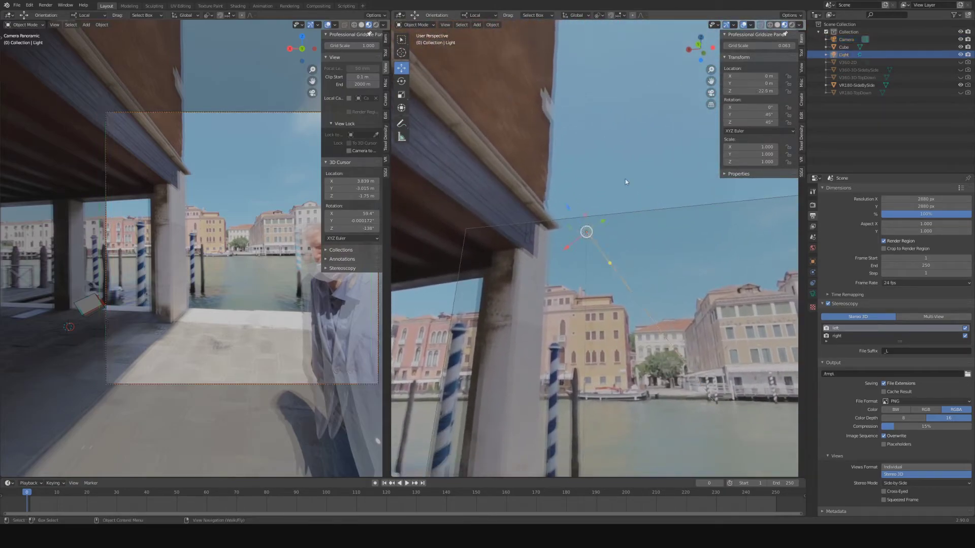
pyautogui.hotkey('shift', '`')
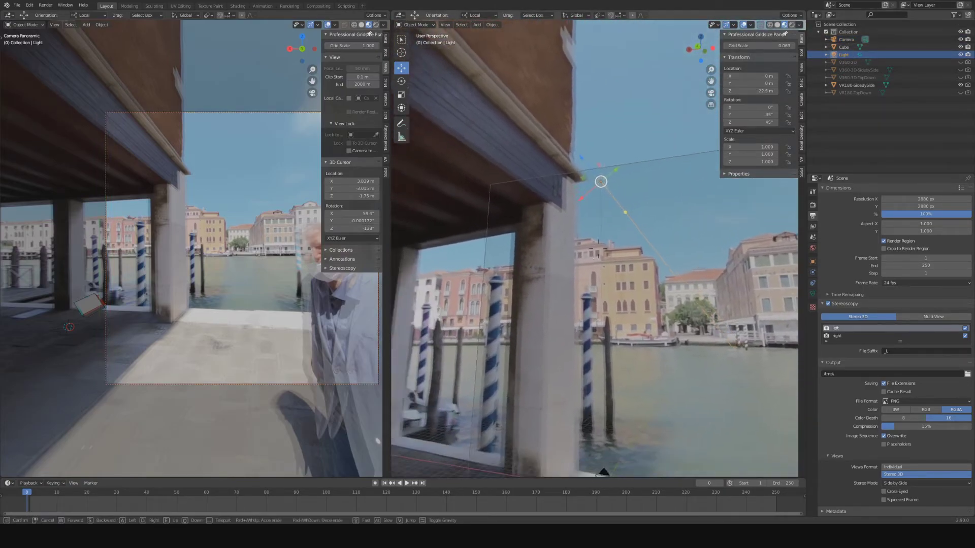
pyautogui.press('d')
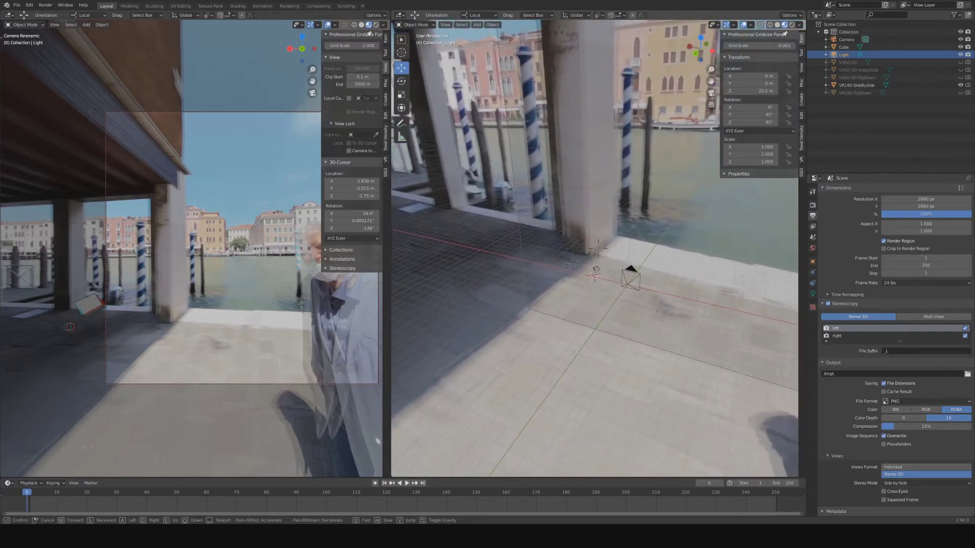
pyautogui.click(598, 249)
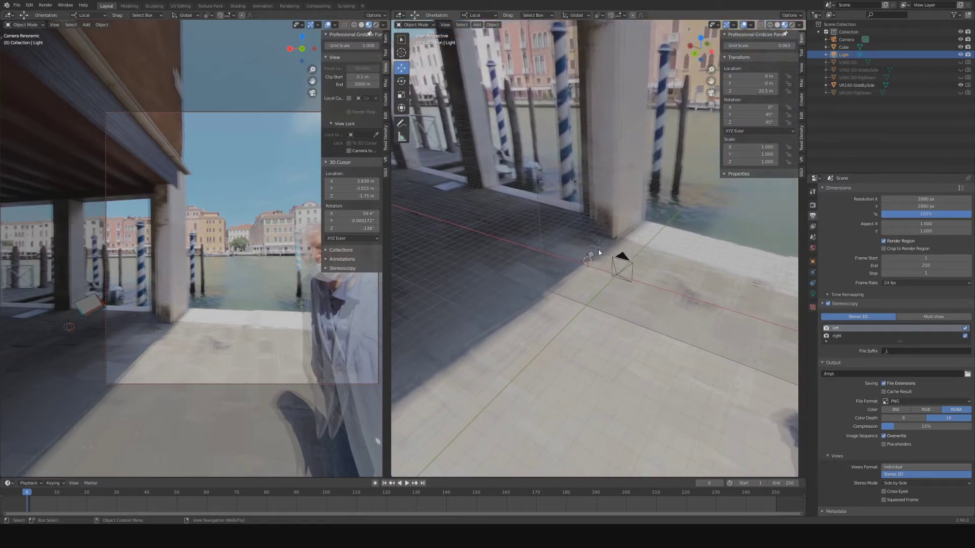
pyautogui.click(813, 294)
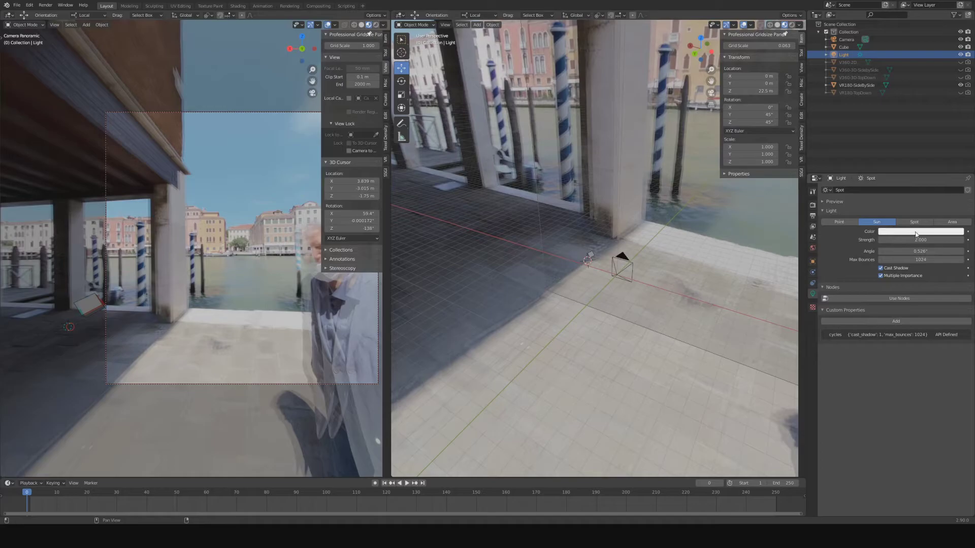
# Adjust the sun light's strength while judging the shading on the floating cube up close.
pyautogui.moveTo(921, 240); pyautogui.dragTo(957, 240)
pyautogui.hotkey('shift', '`')
pyautogui.press('w')
pyautogui.press('w')
pyautogui.click(598, 248)
pyautogui.moveTo(921, 237); pyautogui.dragTo(906, 237)
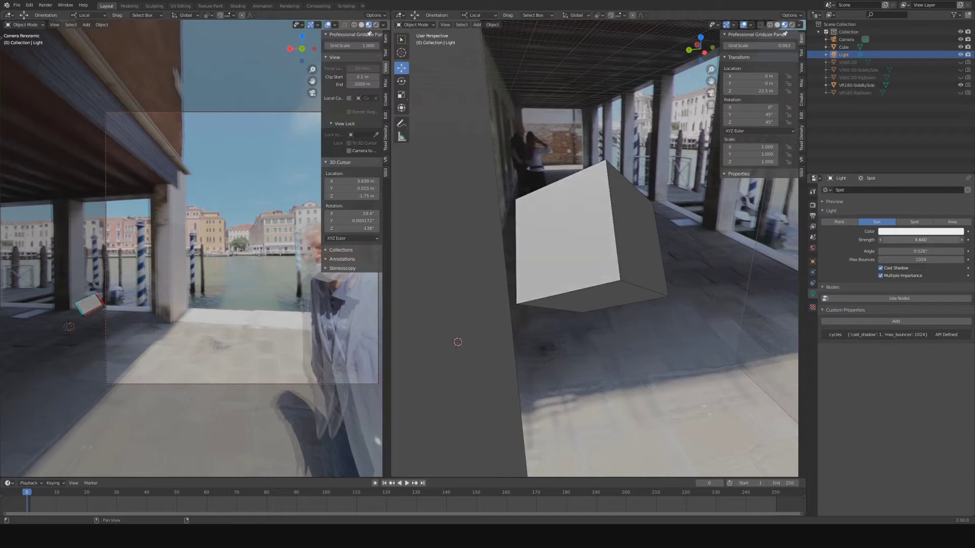
# Try rotating the sun light to 58.4° about its Y axis, and undo that rotation.
pyautogui.moveTo(762, 115)
pyautogui.mouseDown()
pyautogui.moveTo(723, 114)
pyautogui.moveTo(793, 115)
pyautogui.moveTo(765, 115)
pyautogui.mouseUp()
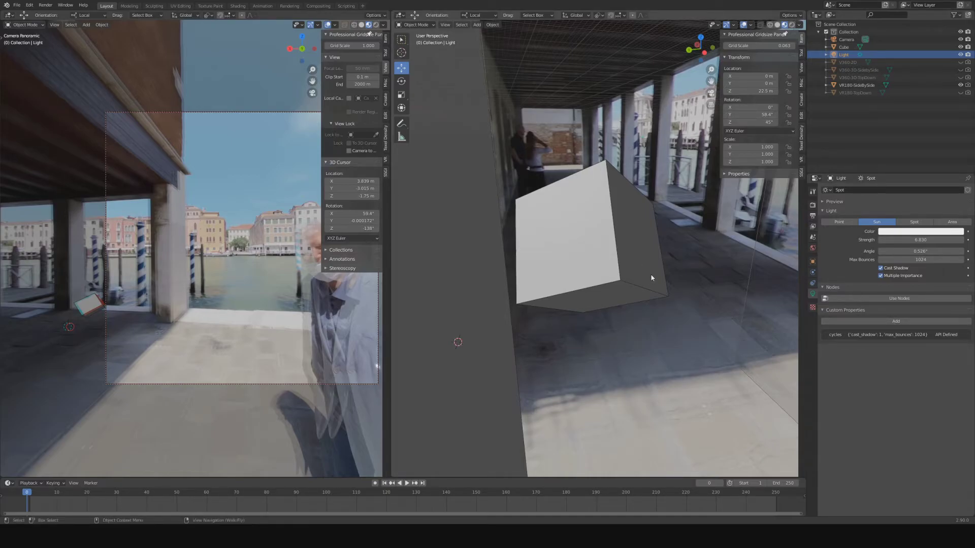
pyautogui.hotkey('shift', '`')
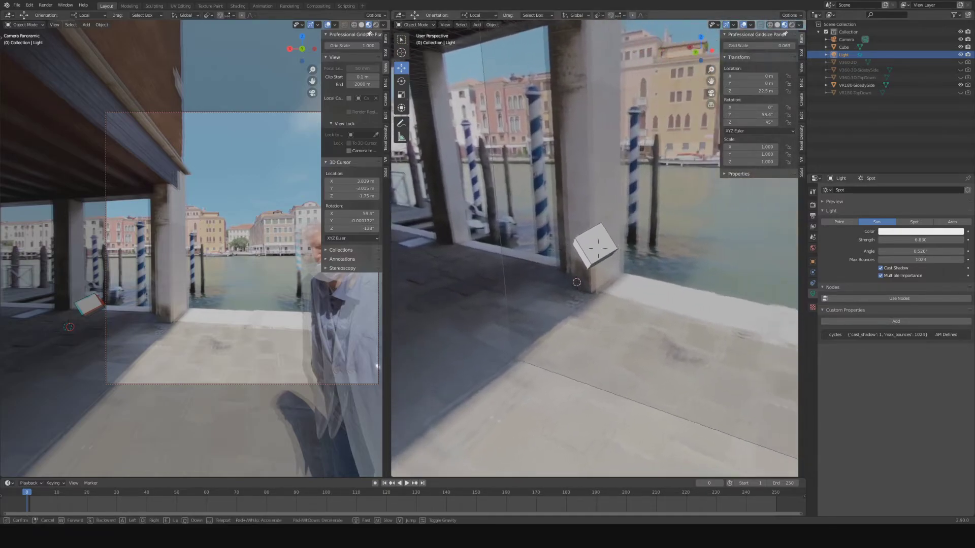
pyautogui.click(599, 251)
pyautogui.hotkey('ctrl', 'z')
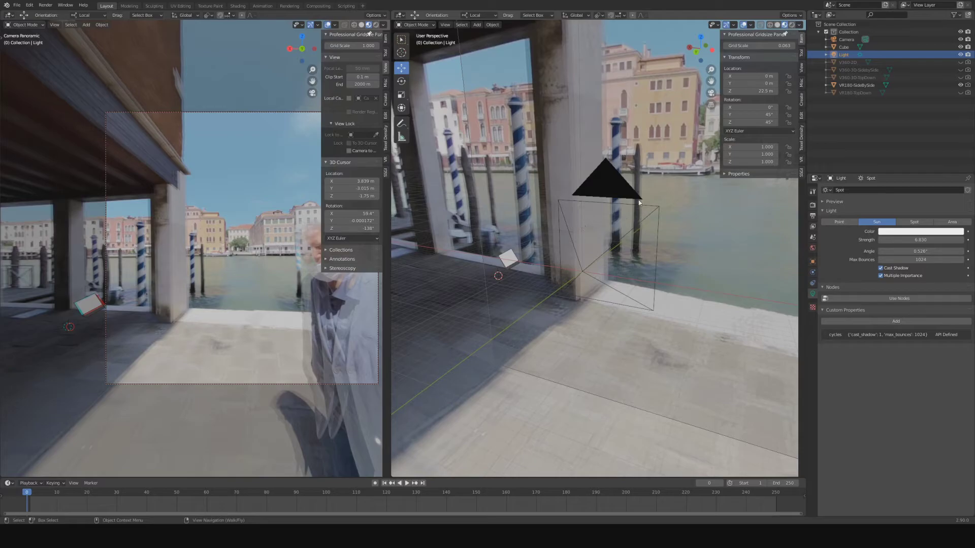
# Set the render resolution scale to 5% and render a quick test image.
pyautogui.click(813, 205)
pyautogui.click(813, 216)
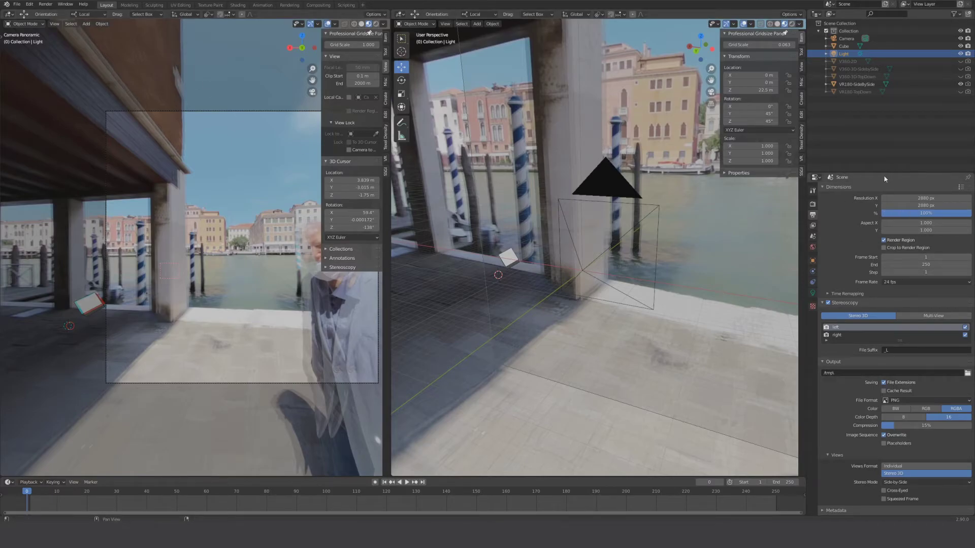
pyautogui.moveTo(926, 213); pyautogui.dragTo(843, 213)
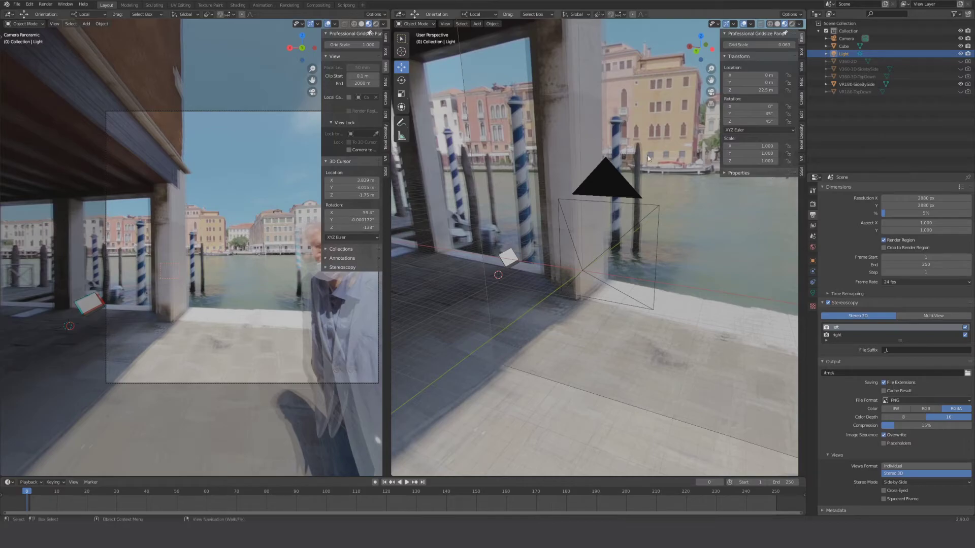
pyautogui.click(46, 4)
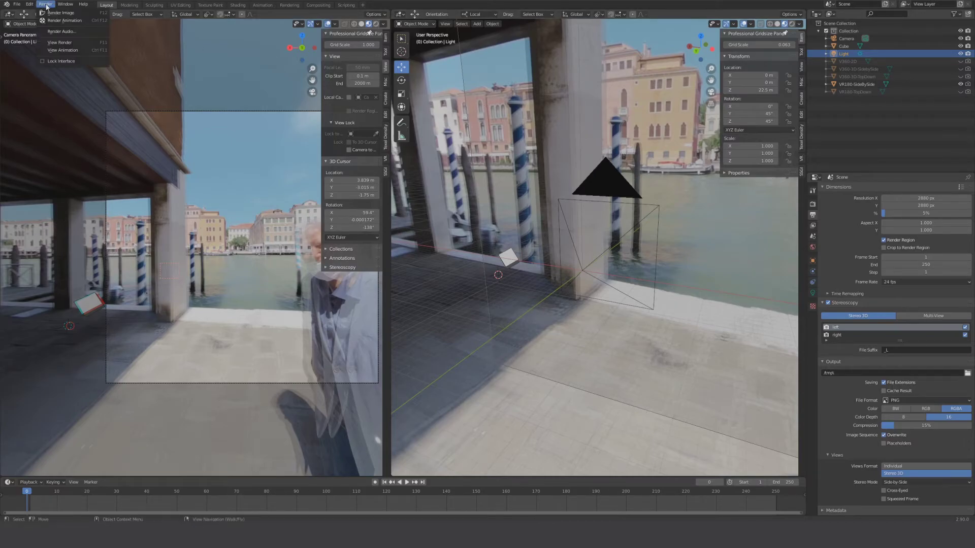
pyautogui.click(61, 14)
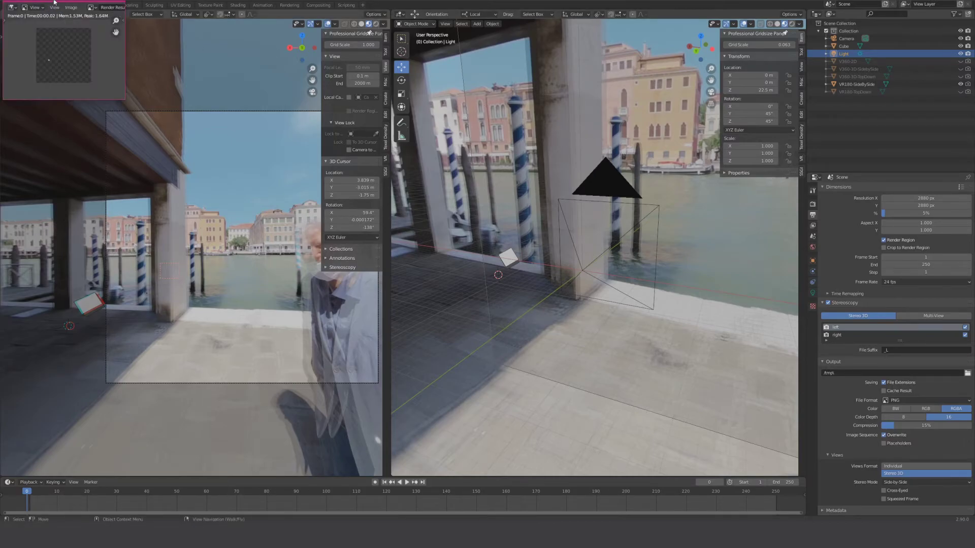
# Enlarge the render window over the perspective view and examine the cube in the test render up close.
pyautogui.moveTo(72, 5); pyautogui.dragTo(458, 141)
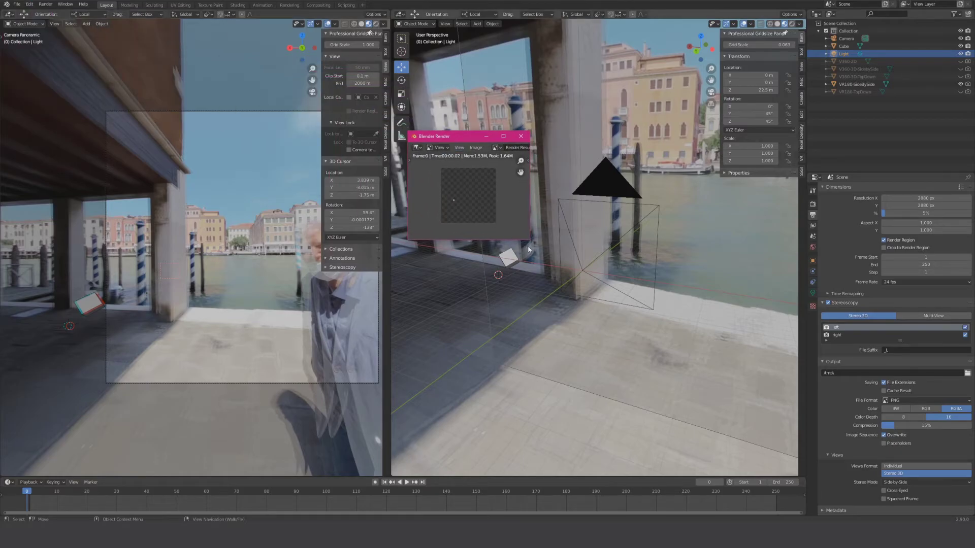
pyautogui.moveTo(530, 238); pyautogui.dragTo(725, 378)
pyautogui.scroll(4, 565, 279)
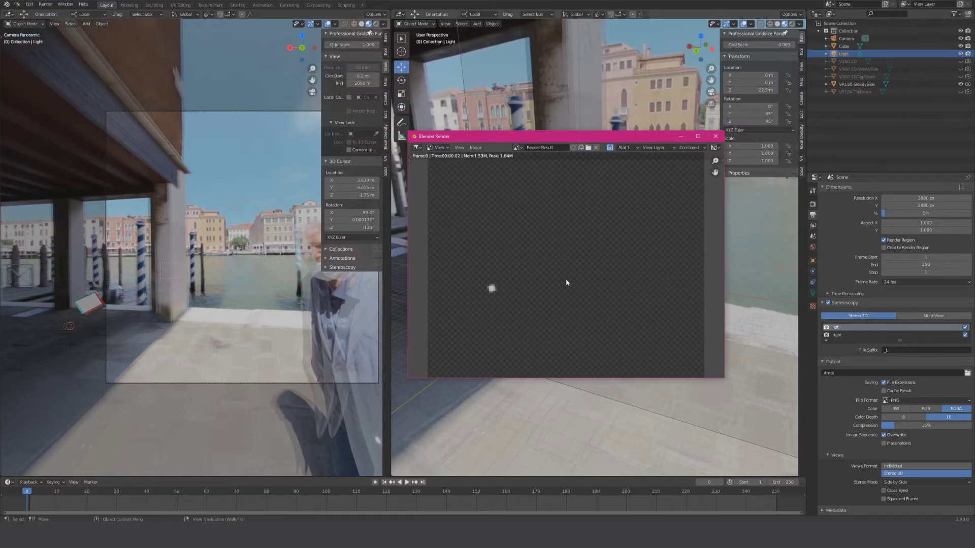
pyautogui.scroll(2, 557, 265)
pyautogui.moveTo(557, 265); pyautogui.dragTo(559, 264, button='middle')
pyautogui.scroll(-1, 558, 265)
pyautogui.moveTo(496, 291); pyautogui.dragTo(553, 245, button='middle')
pyautogui.scroll(4, 560, 271)
pyautogui.scroll(-2, 557, 275)
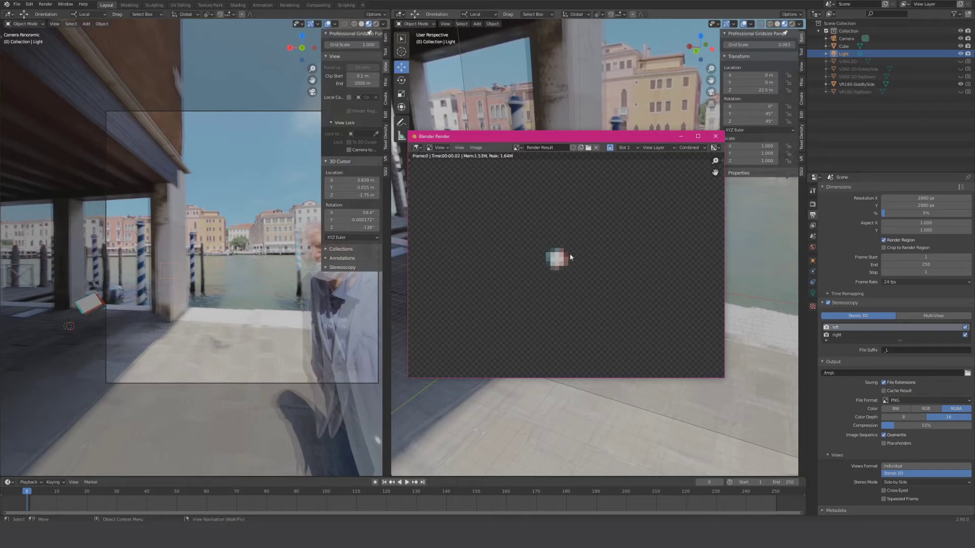
# Mark a render region tightly around the cube in the test render and close the render window.
pyautogui.hotkey('ctrl', 'b')
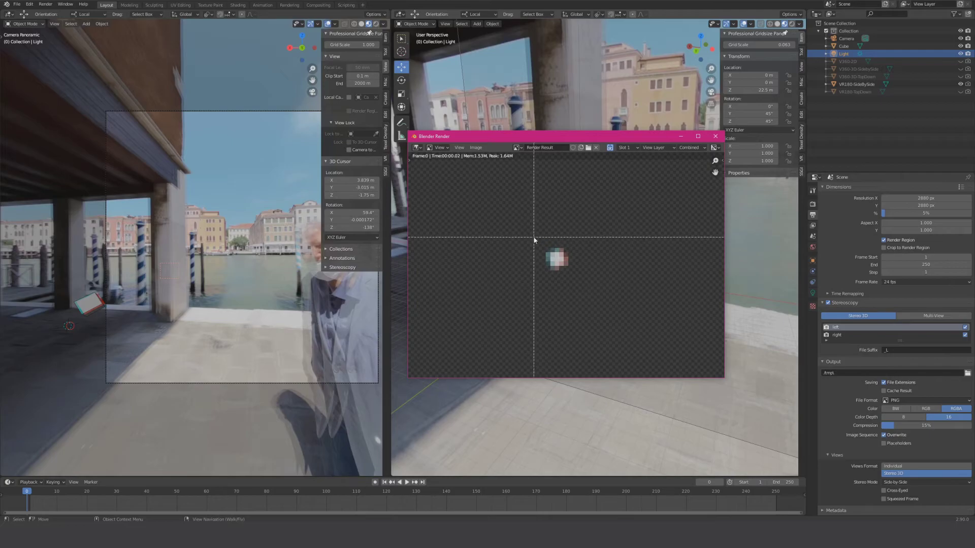
pyautogui.moveTo(536, 240); pyautogui.dragTo(582, 285)
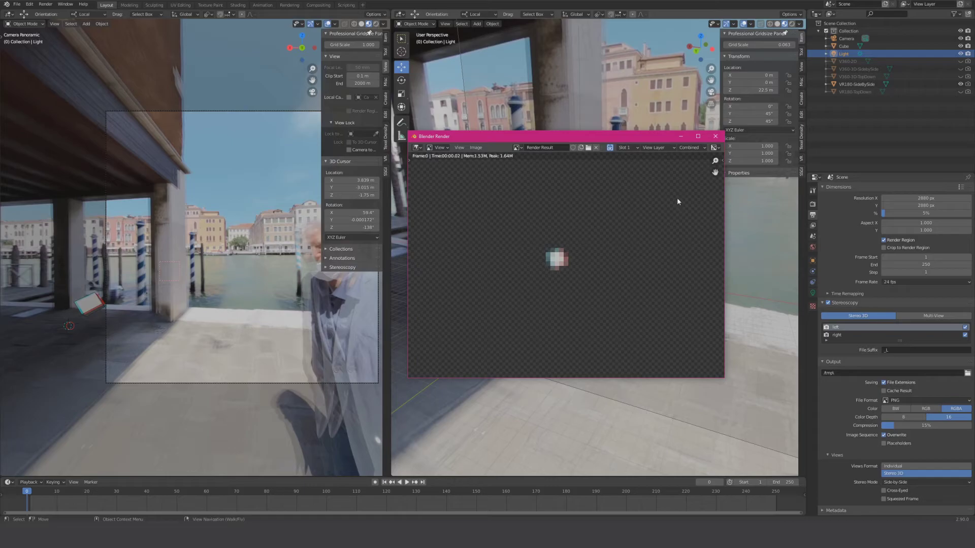
pyautogui.click(715, 136)
# Set the render resolution scale to 100%, render the marked cube region, and open the image options for the render result.
pyautogui.moveTo(894, 213); pyautogui.dragTo(971, 213)
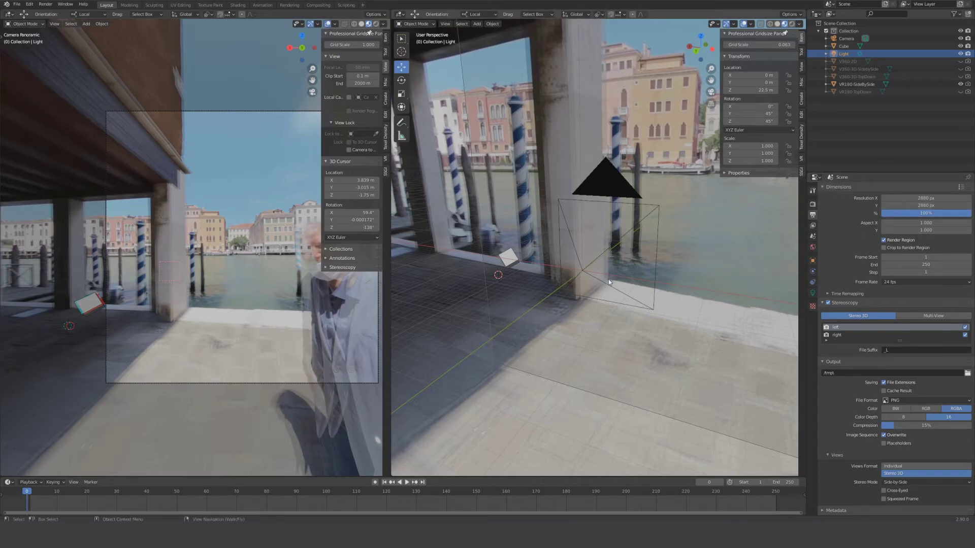
pyautogui.click(46, 6)
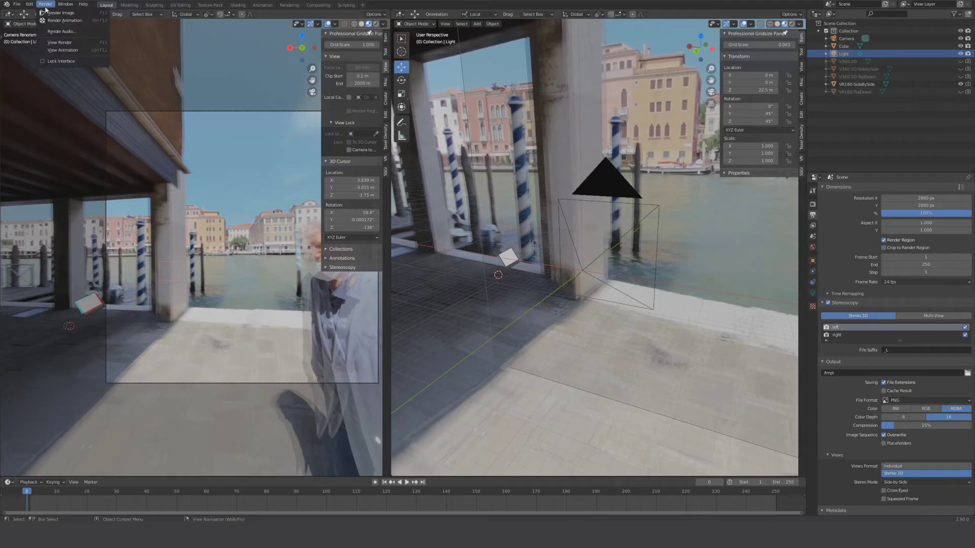
pyautogui.click(57, 13)
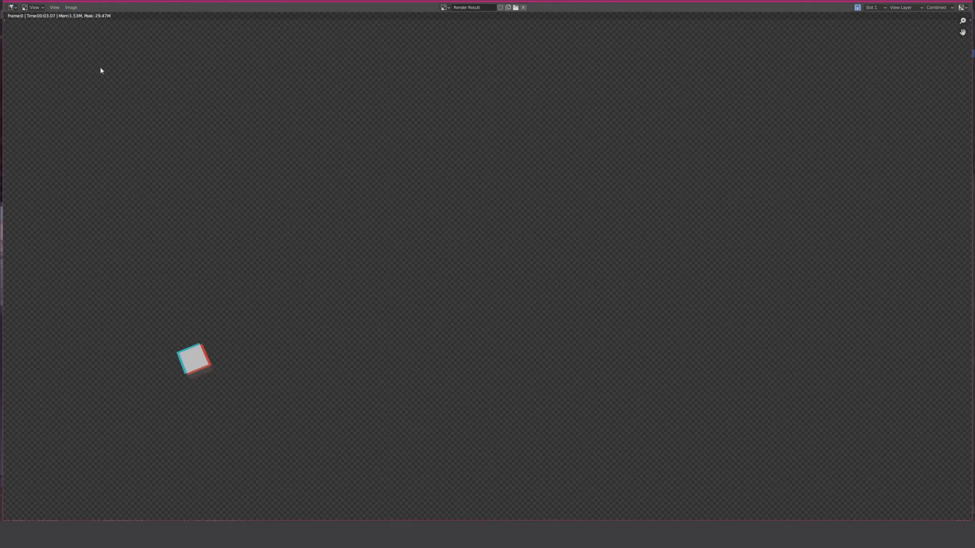
pyautogui.click(70, 8)
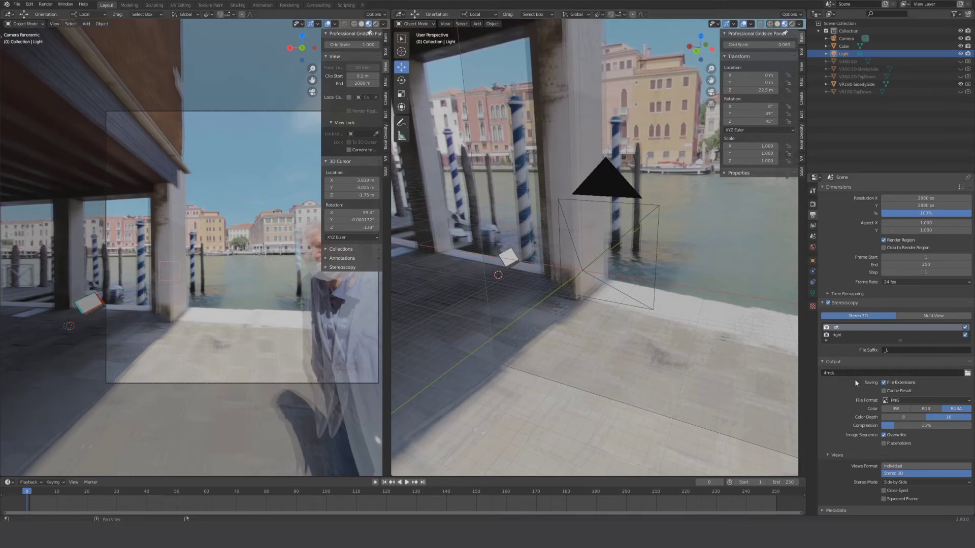
# Review the scene's stereoscopy and output settings, including the Stereo 3D views format and its stereo mode.
pyautogui.scroll(-1, 855, 383)
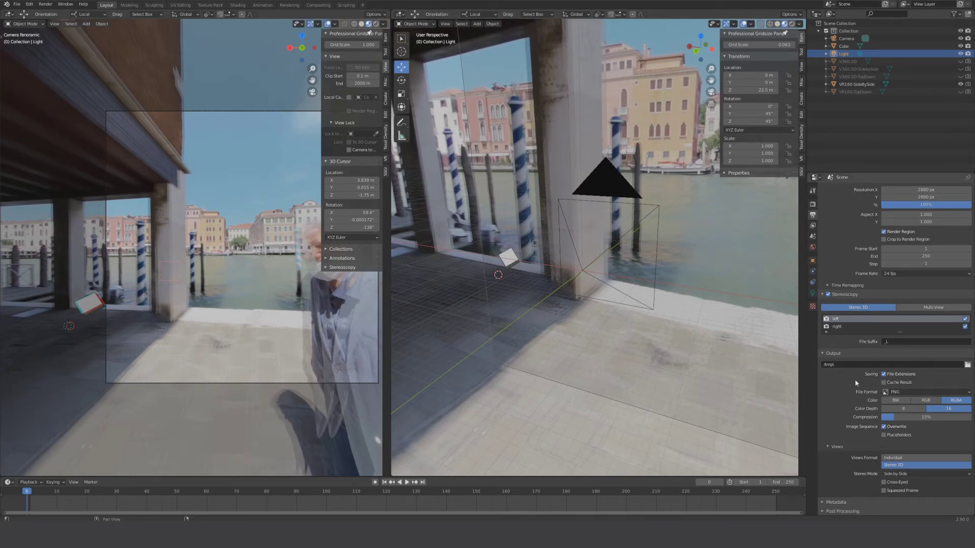
pyautogui.scroll(1, 861, 225)
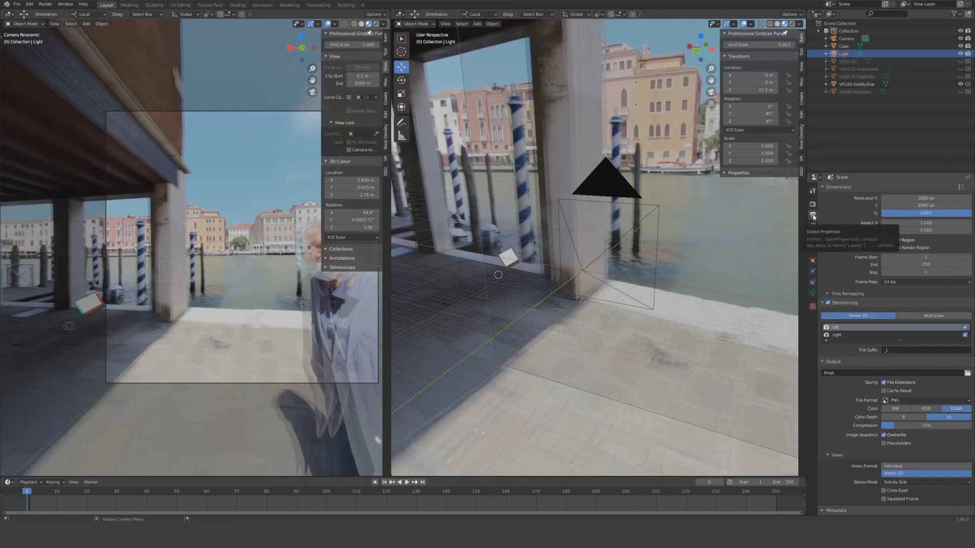
pyautogui.scroll(-1, 856, 408)
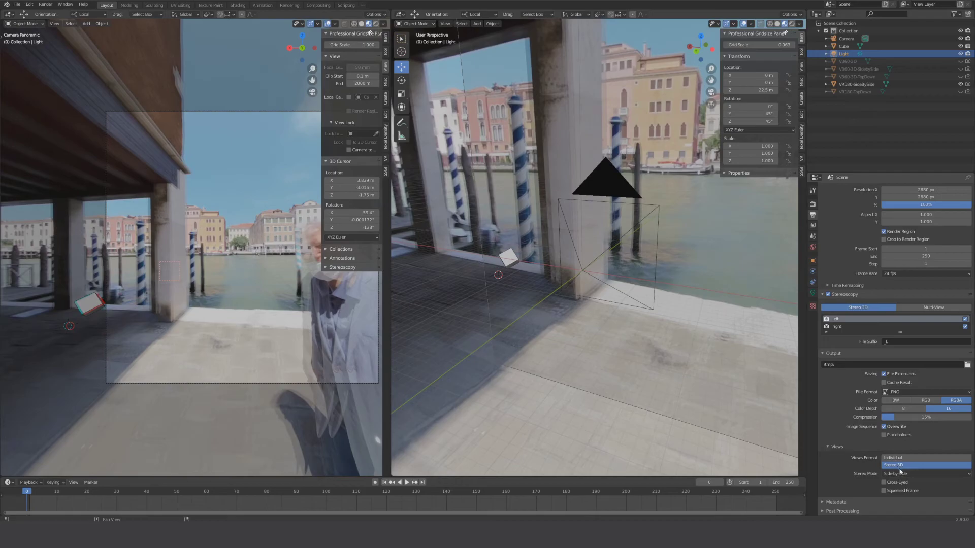
pyautogui.click(919, 474)
pyautogui.moveTo(647, 257); pyautogui.dragTo(655, 256, button='middle')
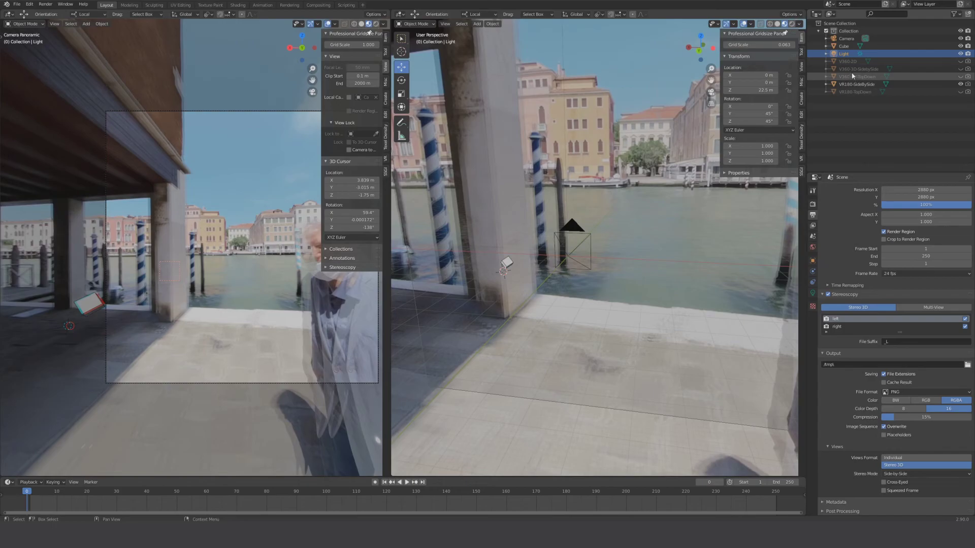
pyautogui.scroll(1, 841, 215)
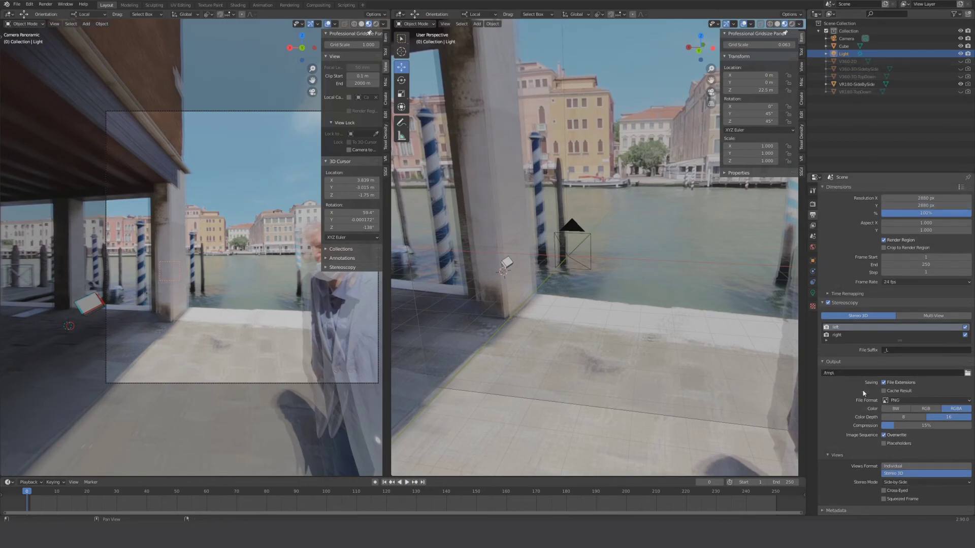
# Select the camera and set its equirectangular panorama longitude range to a minimum of -180° and a maximum of 180°.
pyautogui.click(846, 39)
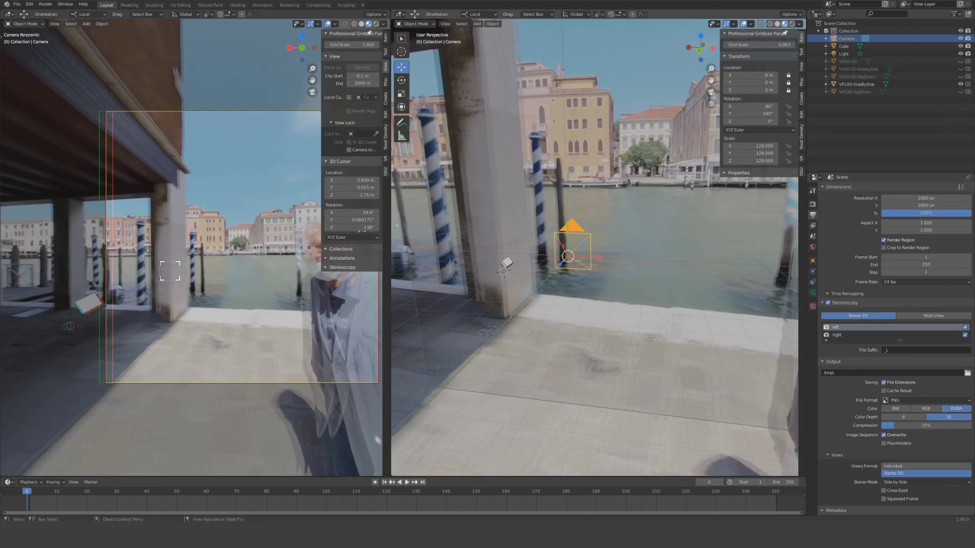
pyautogui.click(813, 293)
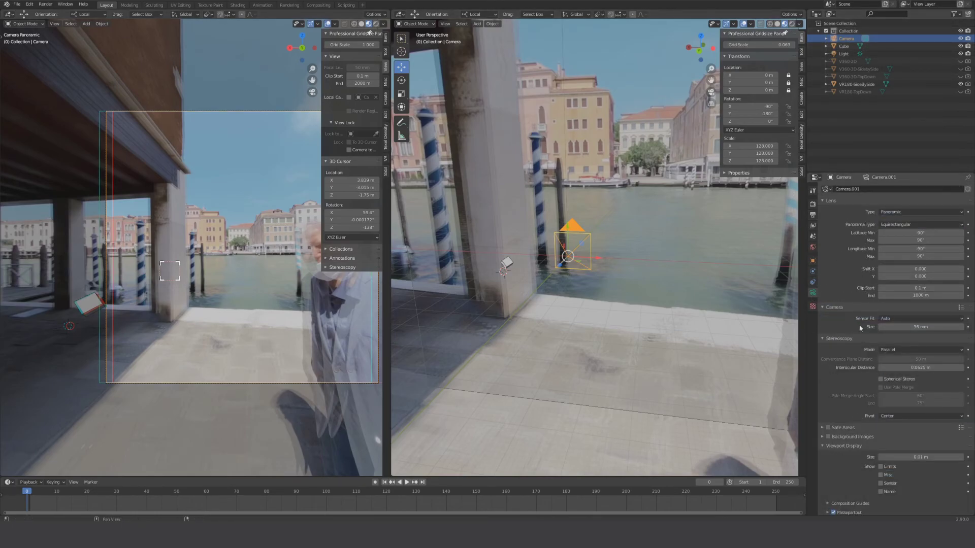
pyautogui.scroll(-5, 859, 328)
pyautogui.scroll(4, 856, 324)
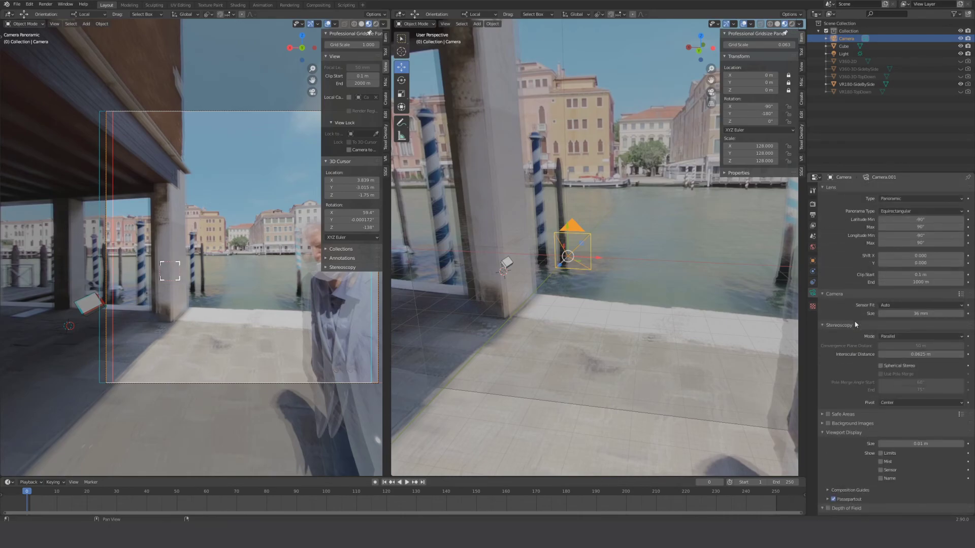
pyautogui.scroll(1, 867, 265)
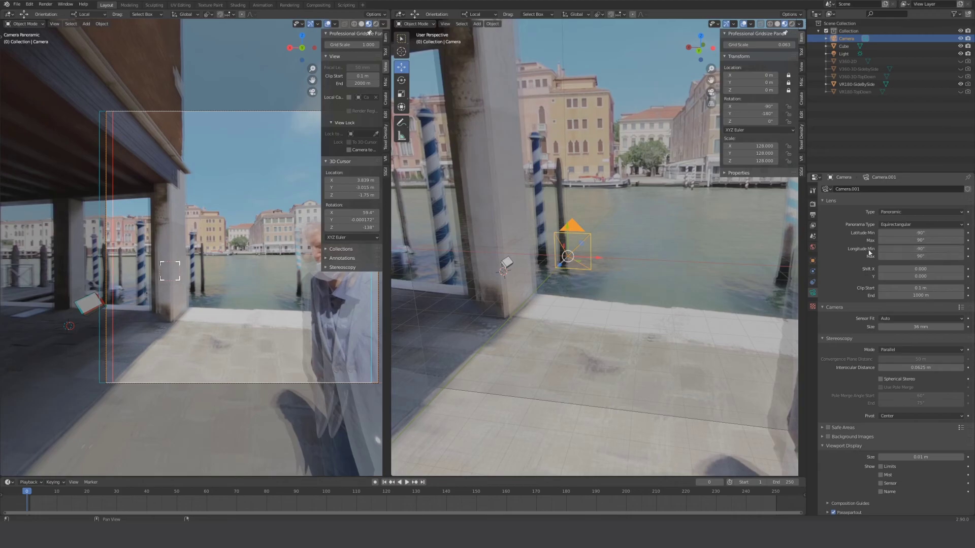
pyautogui.click(928, 249)
pyautogui.press('BackSpace')
pyautogui.press('BackSpace')
pyautogui.press('BackSpace')
pyautogui.press('BackSpace')
pyautogui.write('-180')
pyautogui.press('Tab')
pyautogui.write('180')
pyautogui.press('Tab')
pyautogui.click(834, 272)
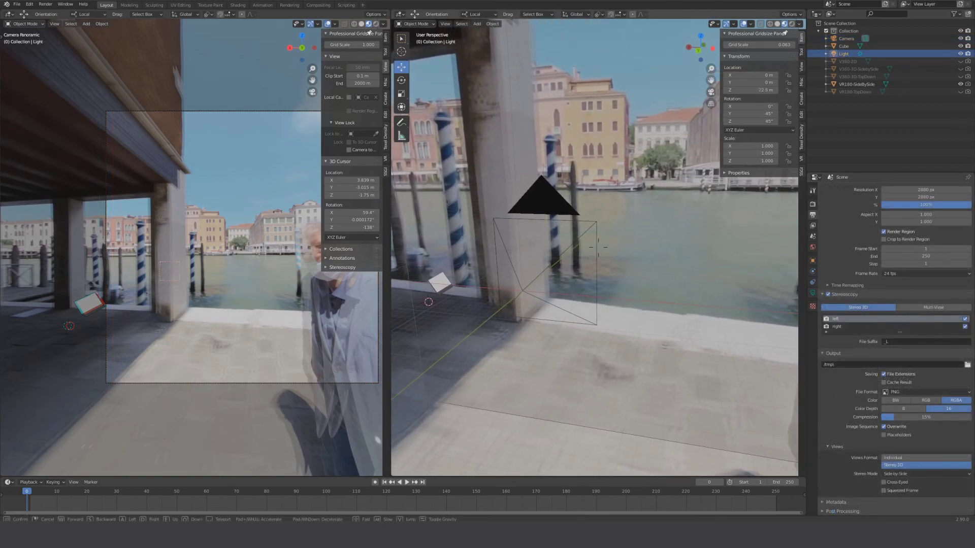
pyautogui.moveTo(620, 232); pyautogui.dragTo(629, 230, button='right')
pyautogui.press('s')
pyautogui.click(602, 253)
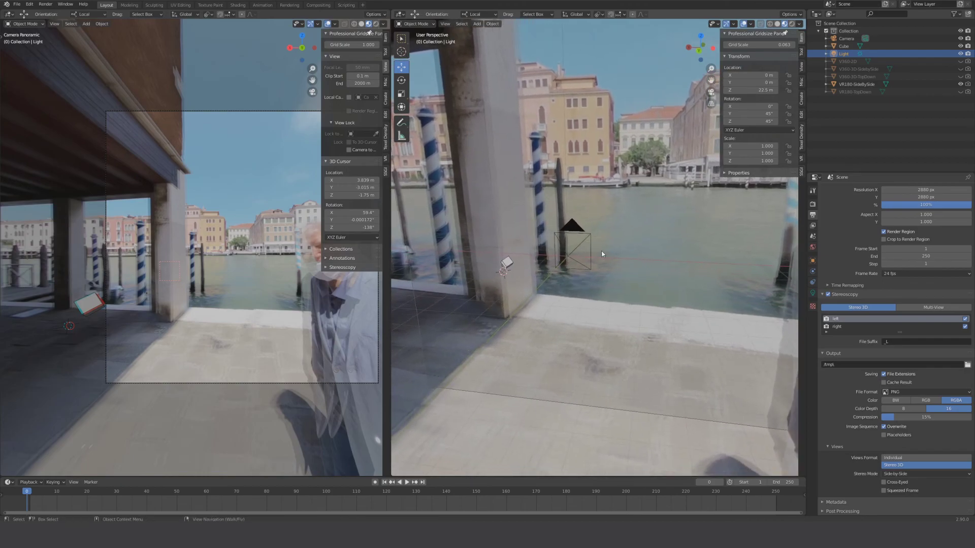